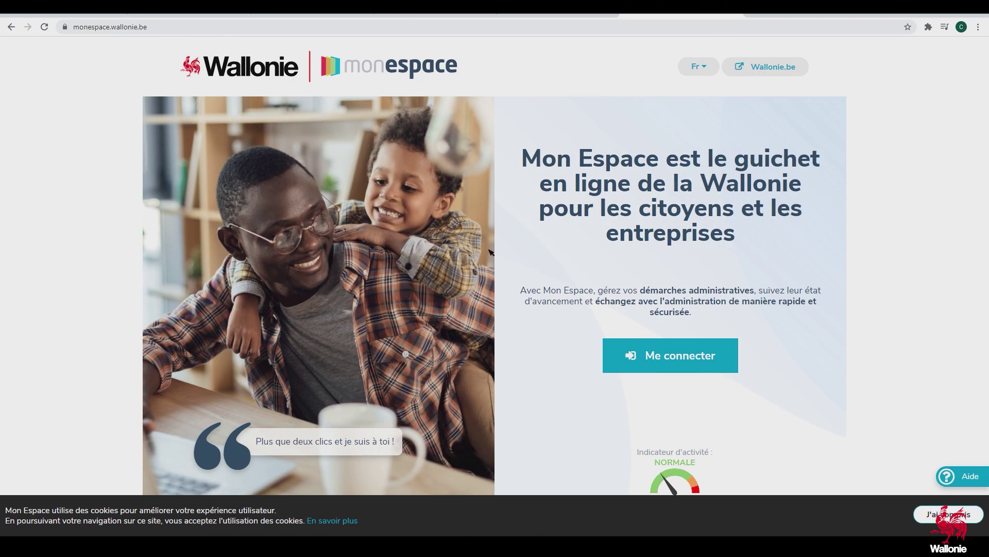
Log in to CSAM with the eID card reader, confirming the certificate and entering the card PIN
{"action": "left_click", "coordinate": [671, 355]}
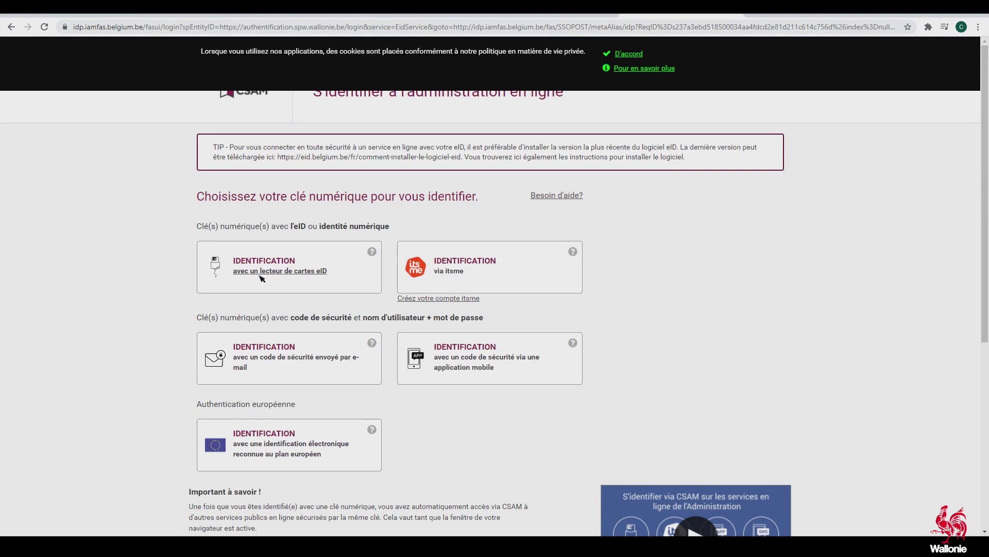
{"action": "left_click", "coordinate": [279, 270]}
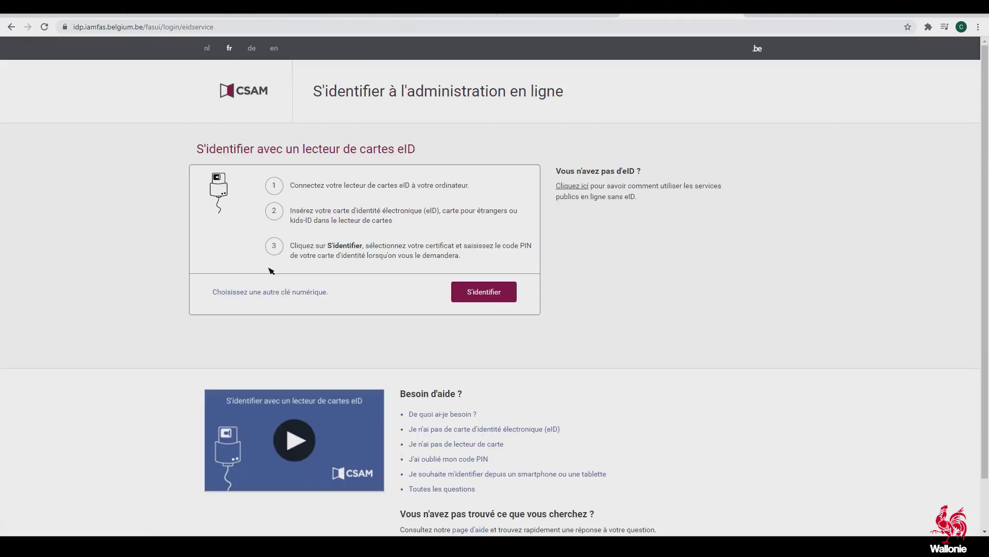
{"action": "left_click", "coordinate": [466, 293]}
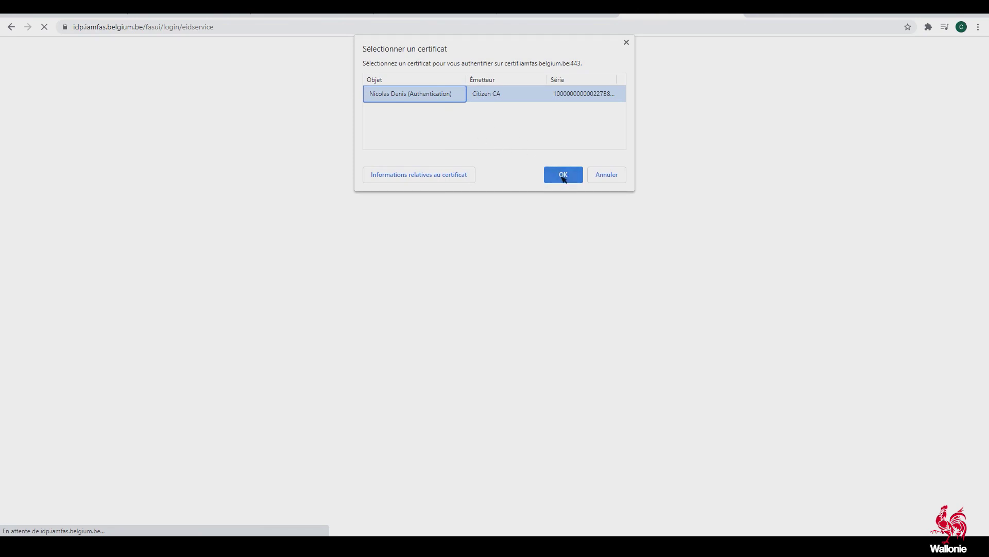
{"action": "left_click", "coordinate": [563, 174]}
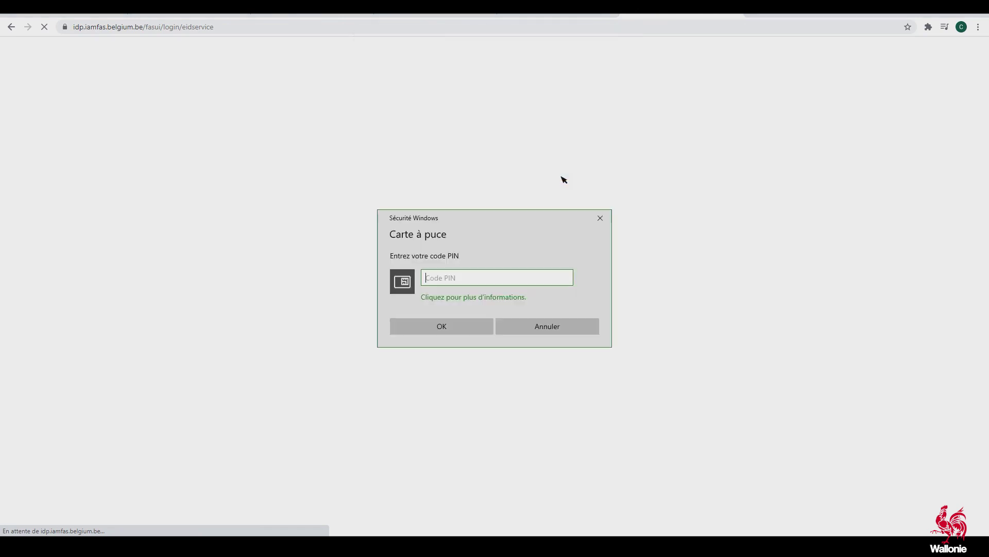
{"action": "type", "text": "••••"}
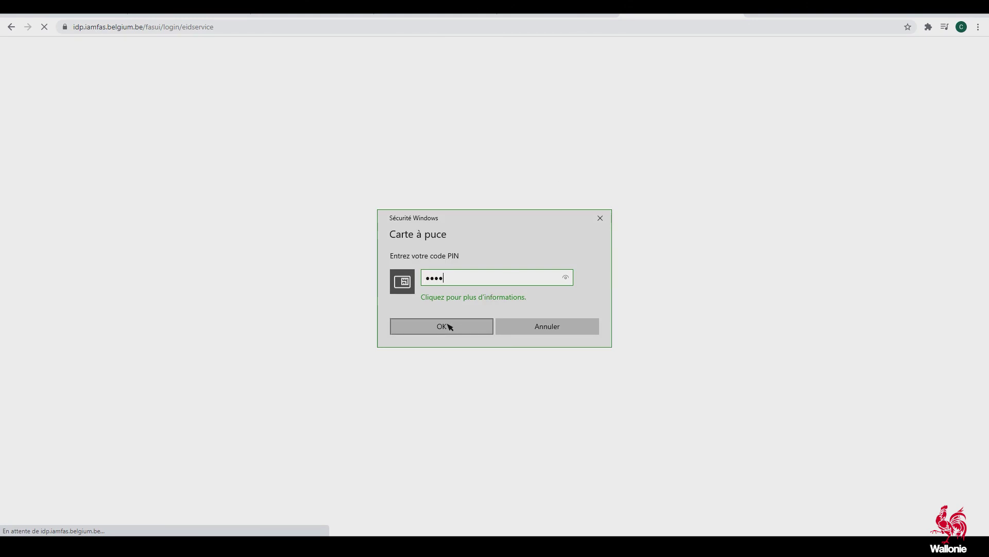
{"action": "left_click", "coordinate": [450, 326]}
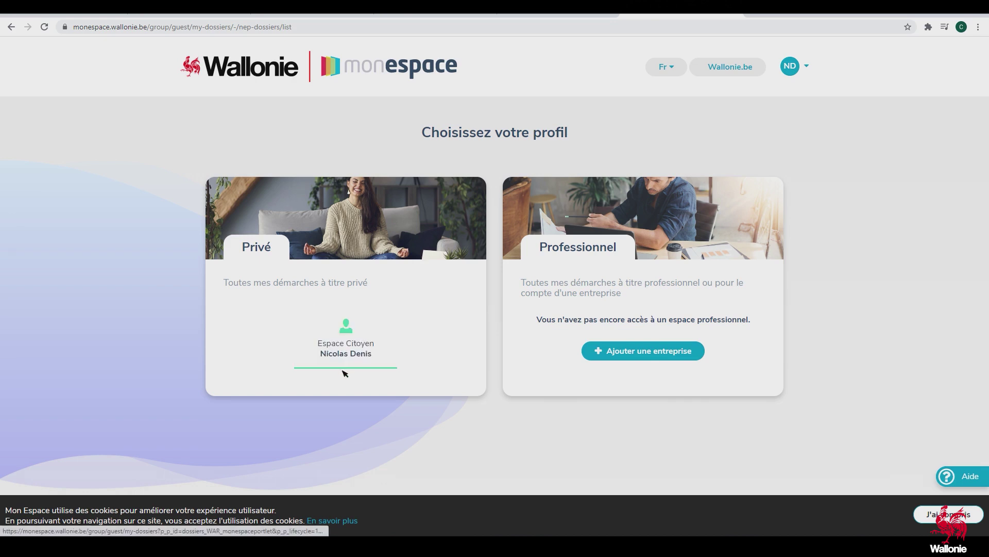
In Espace Citoyen, start a new procedure and search the list for 'inondation'
{"action": "left_click", "coordinate": [335, 338]}
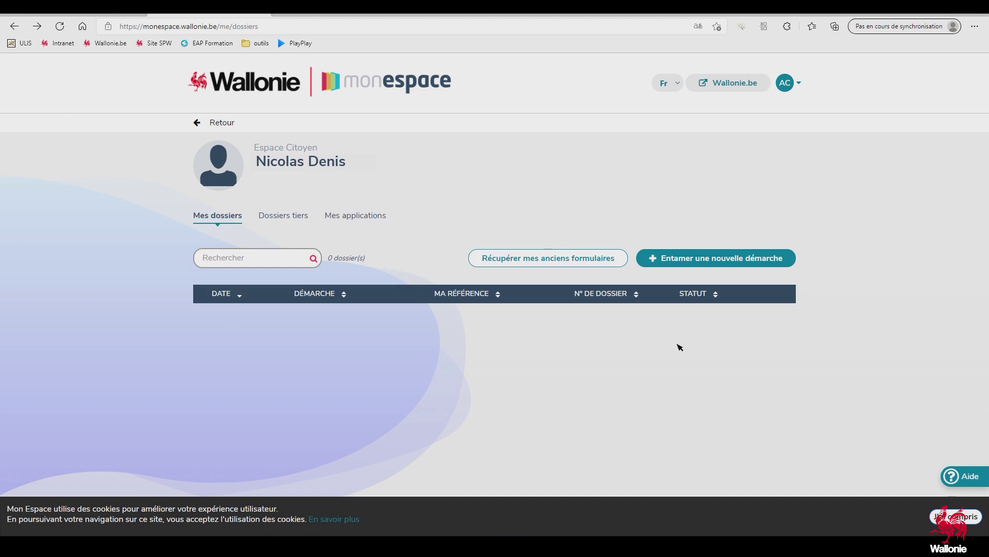
{"action": "left_click", "coordinate": [695, 261]}
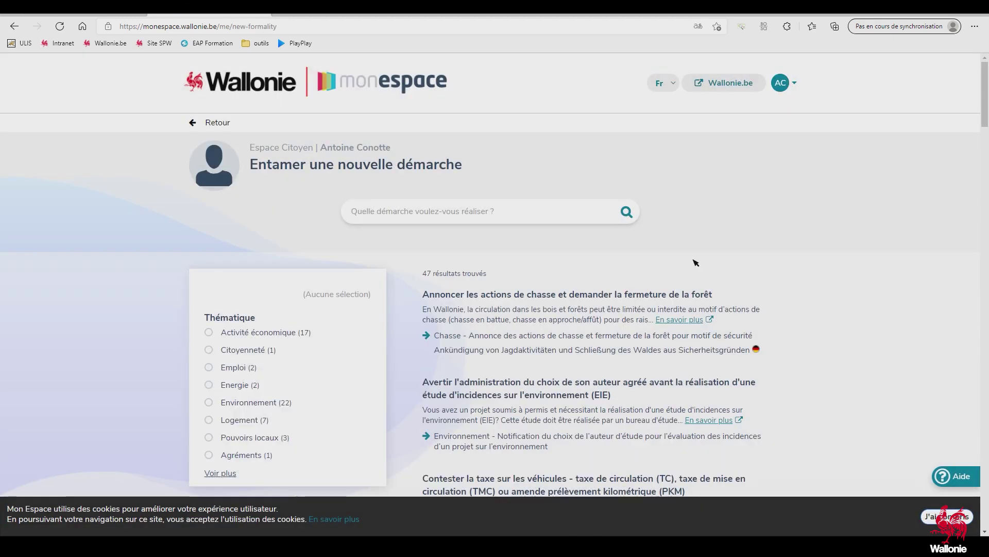
{"action": "left_click", "coordinate": [514, 217]}
{"action": "type", "text": "ino"}
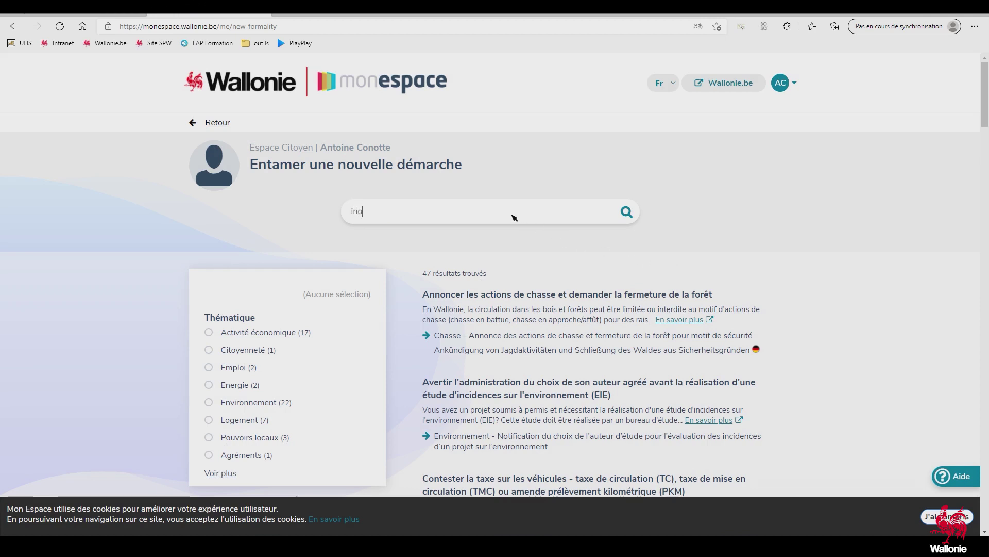
{"action": "type", "text": "ndation"}
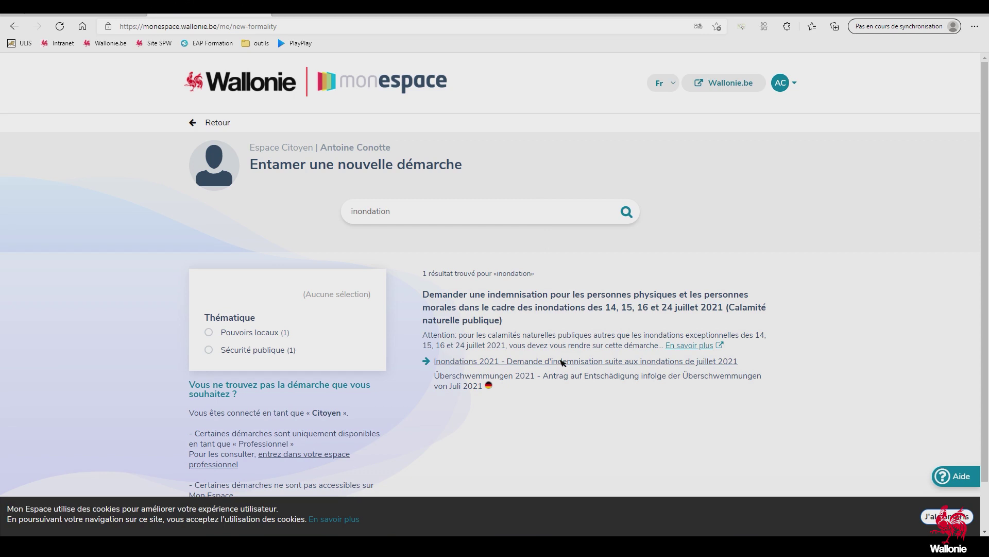
Start the 'Inondations 2021 - Demande d'indemnisation' dossier and open its Formulaire for editing
{"action": "left_click", "coordinate": [563, 363]}
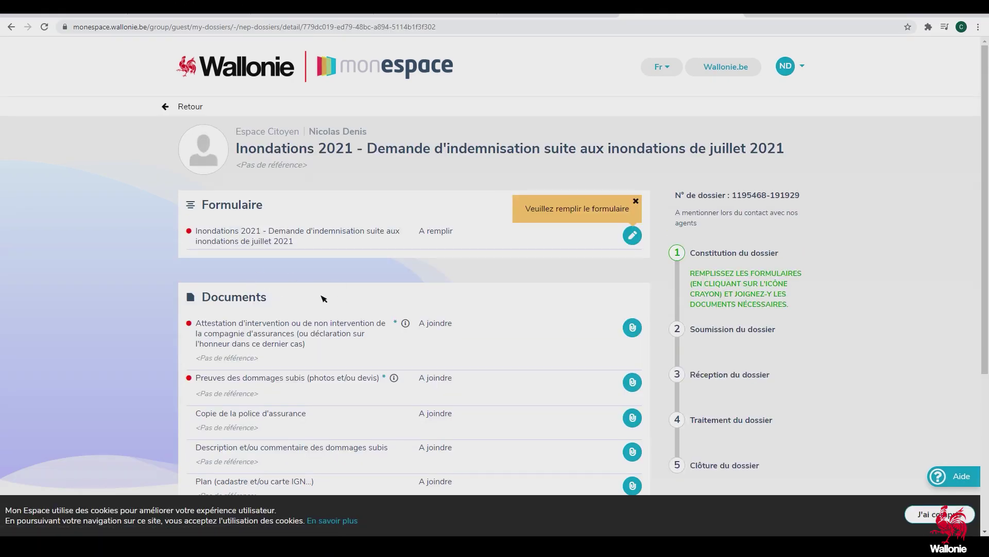
{"action": "scroll", "coordinate": [374, 180], "scroll_direction": "down", "scroll_amount": 2}
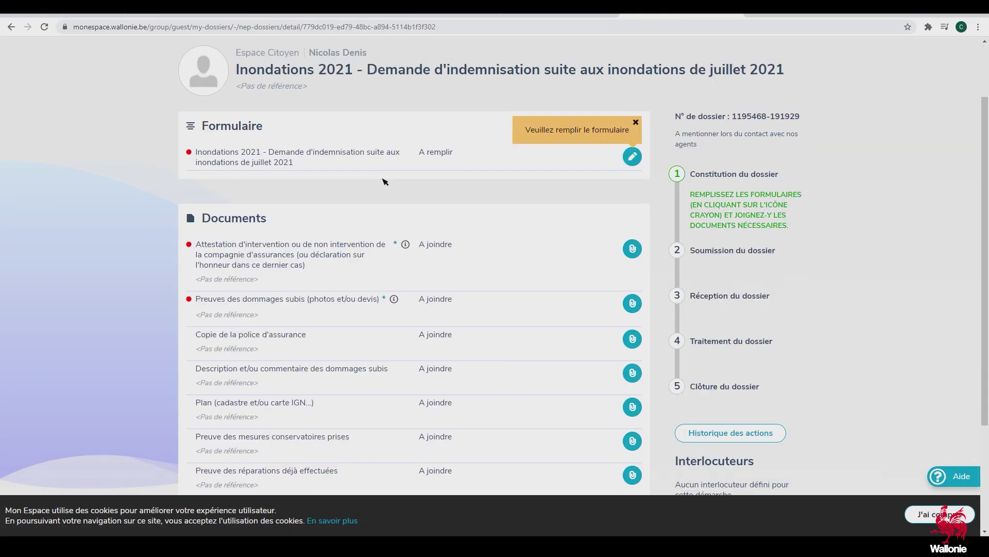
{"action": "left_click", "coordinate": [633, 157]}
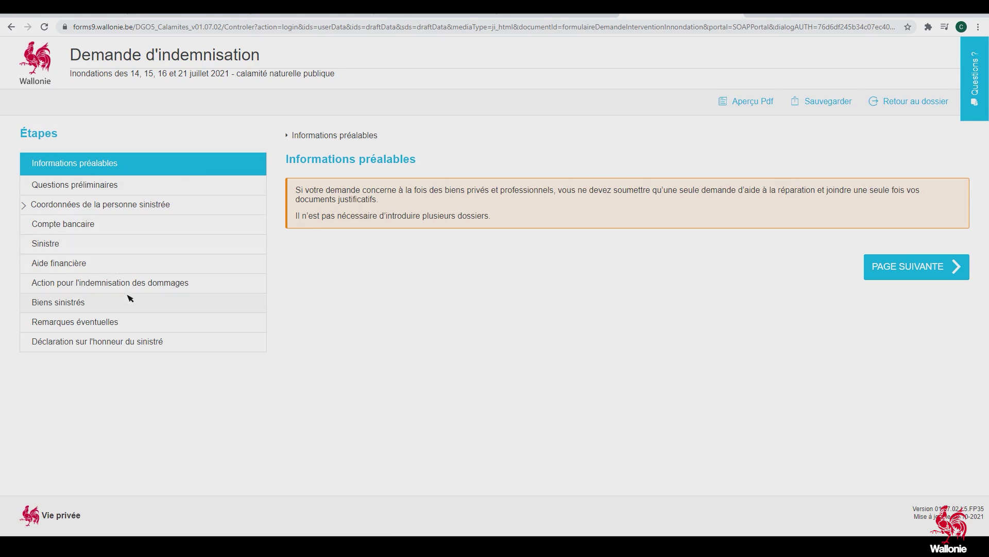
Answer the preliminary questions: request for my own account, goods not insured, not jointly owned
{"action": "left_click", "coordinate": [893, 273]}
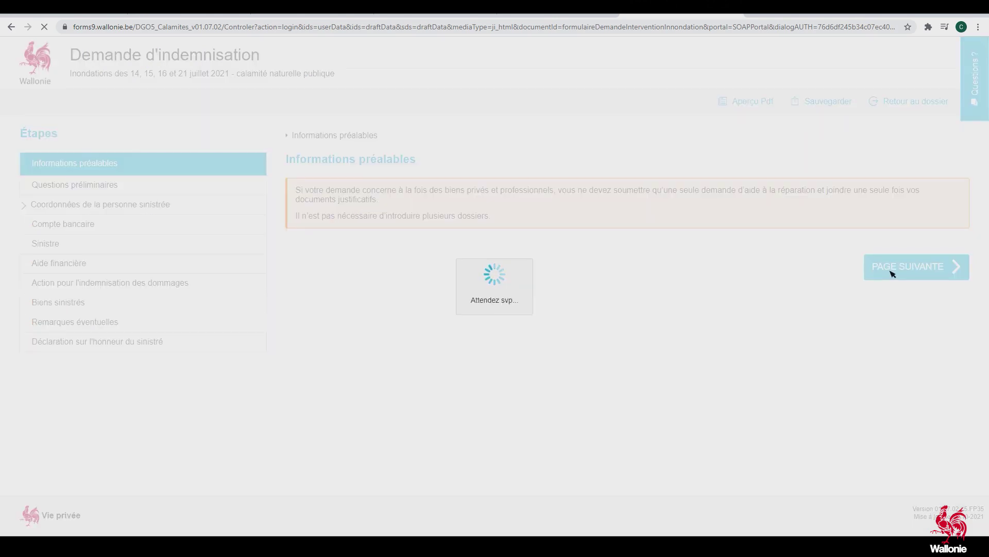
{"action": "left_click", "coordinate": [302, 209]}
{"action": "scroll", "coordinate": [302, 289], "scroll_direction": "down", "scroll_amount": 1}
{"action": "left_click", "coordinate": [299, 333]}
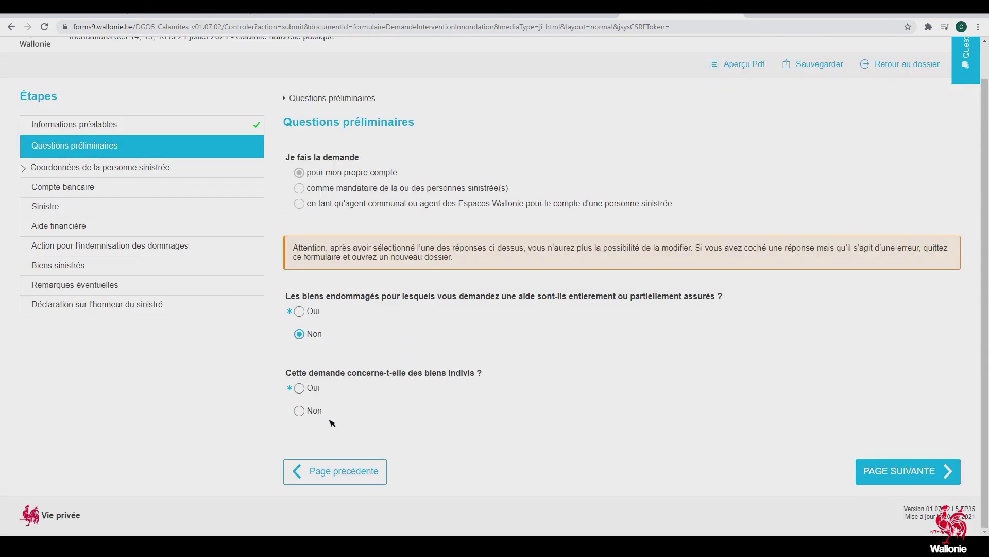
{"action": "left_click", "coordinate": [300, 411]}
{"action": "left_click", "coordinate": [882, 473]}
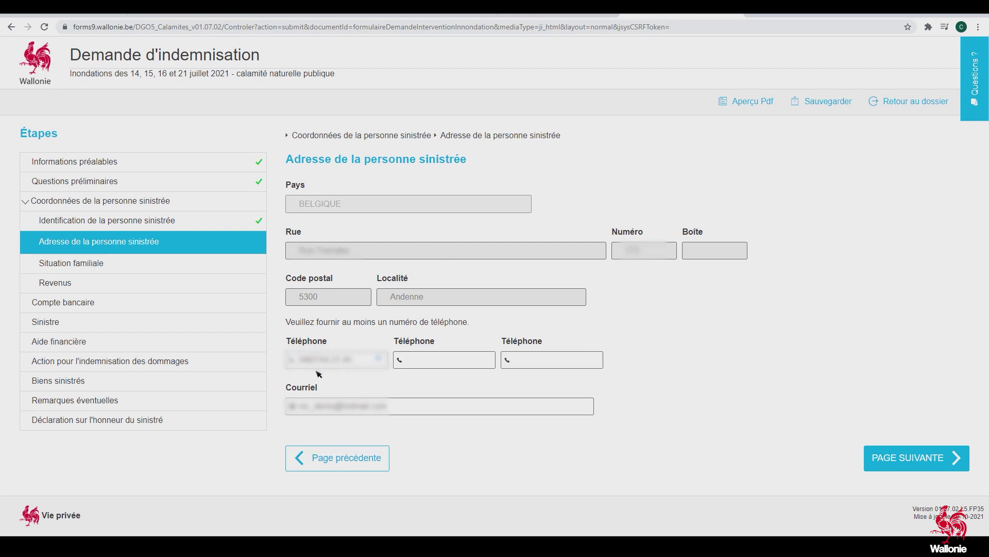
Declare single, widowed, divorced or separated status and no integration income received
{"action": "left_click", "coordinate": [906, 458]}
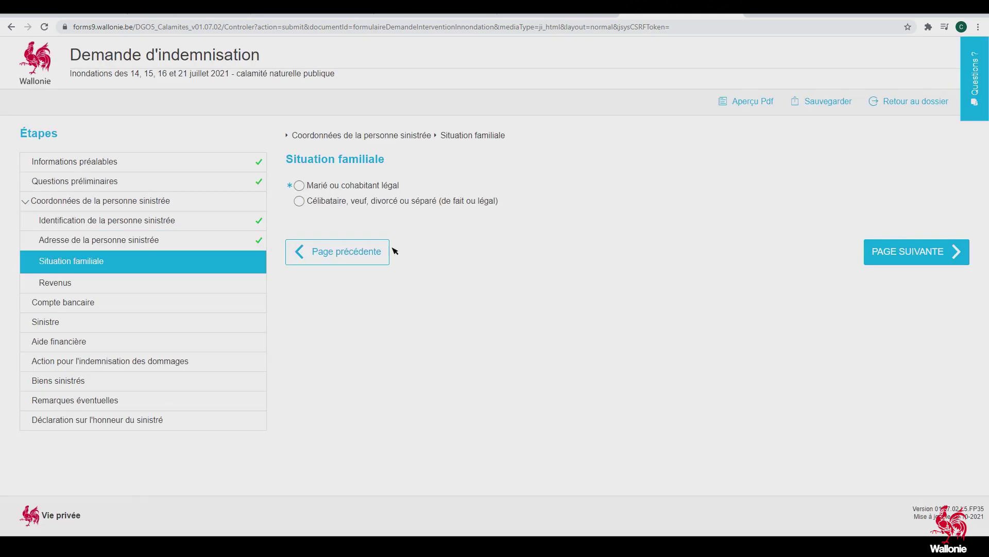
{"action": "left_click", "coordinate": [299, 202]}
{"action": "left_click", "coordinate": [894, 253]}
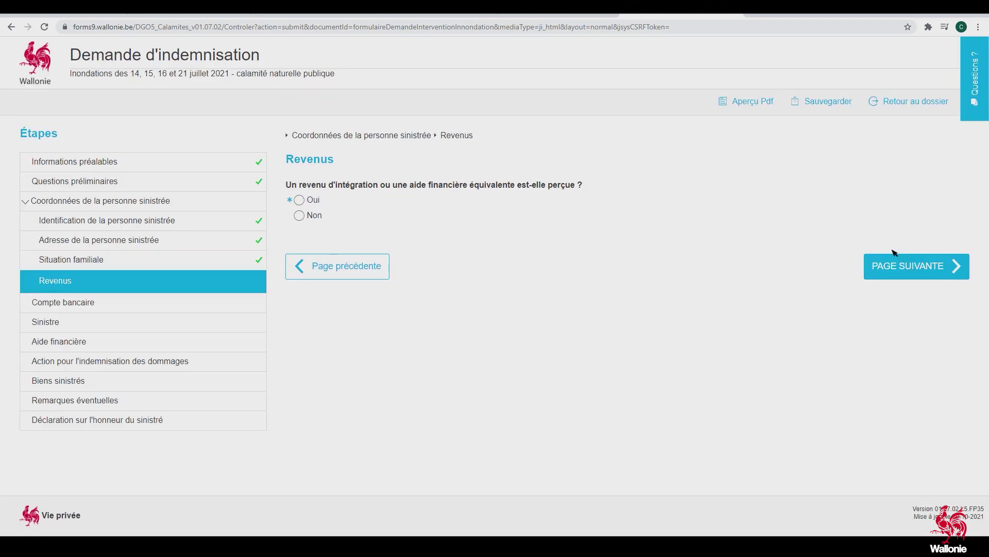
{"action": "left_click", "coordinate": [300, 215]}
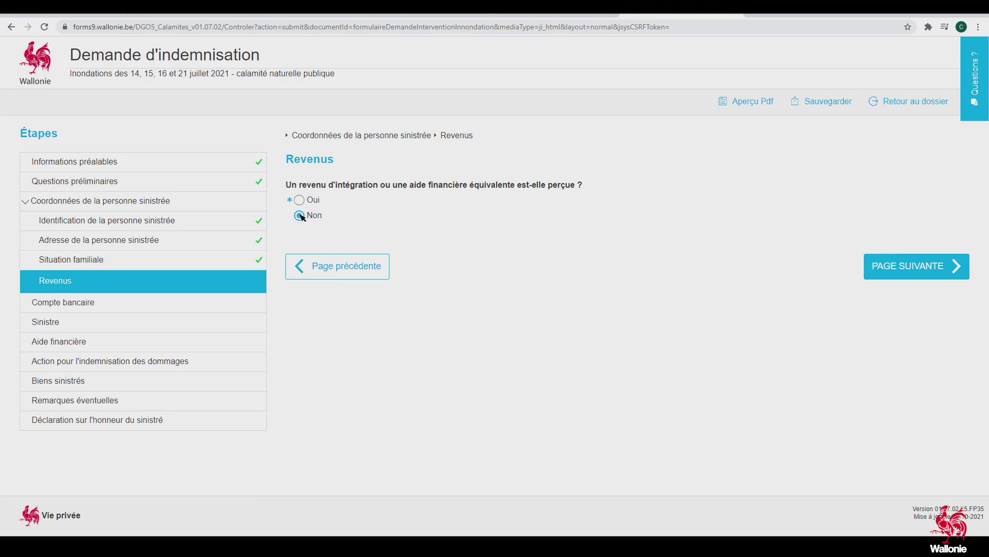
{"action": "left_click", "coordinate": [876, 270]}
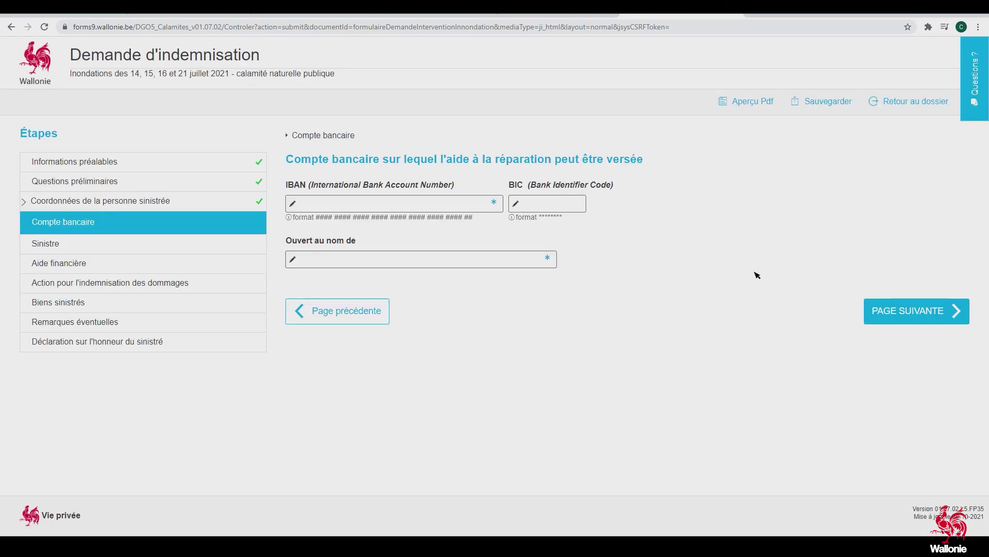
Enter the bank account IBAN and the account holder's name
{"action": "left_click", "coordinate": [336, 205]}
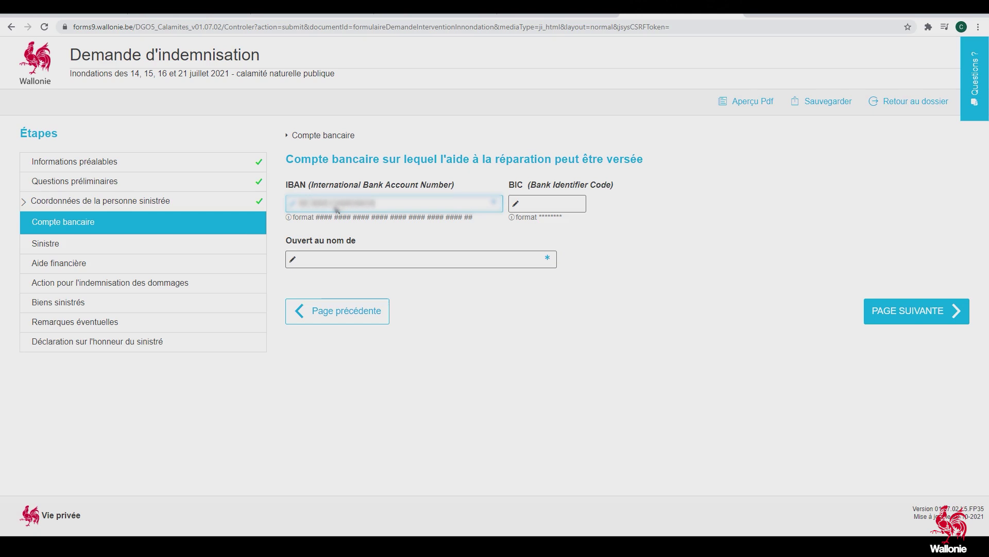
{"action": "left_click", "coordinate": [354, 260]}
{"action": "left_click", "coordinate": [353, 263]}
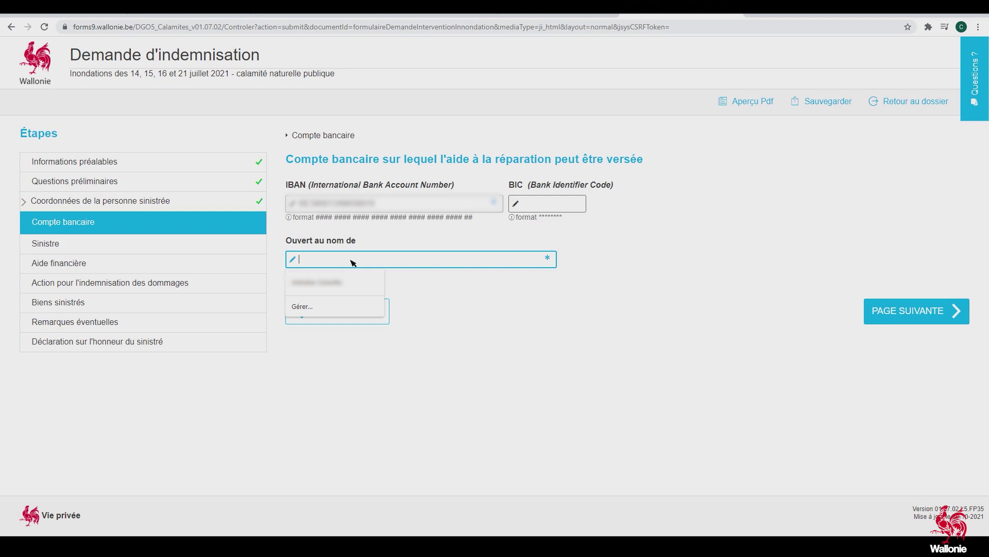
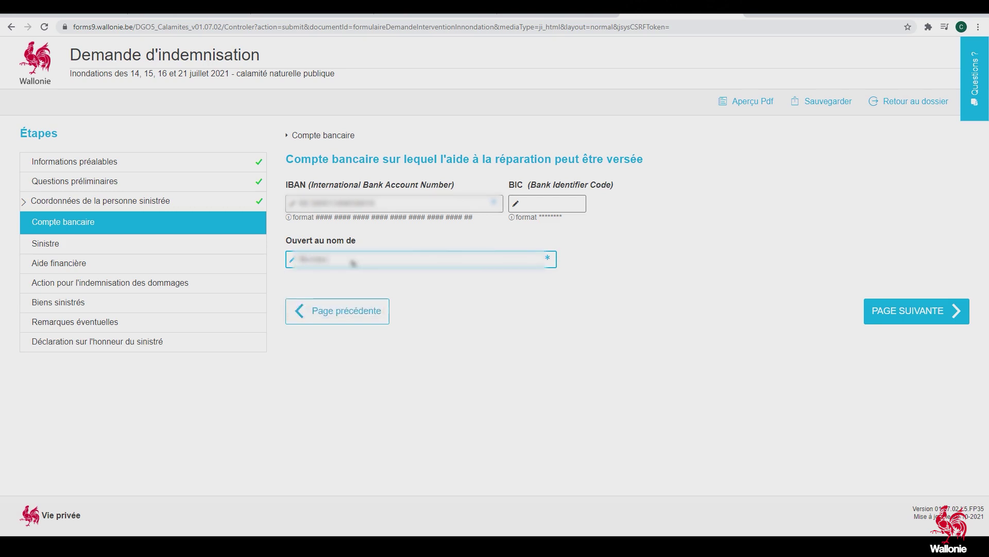
Set the Date du sinistre to 14/07/2021
{"action": "left_click", "coordinate": [892, 311]}
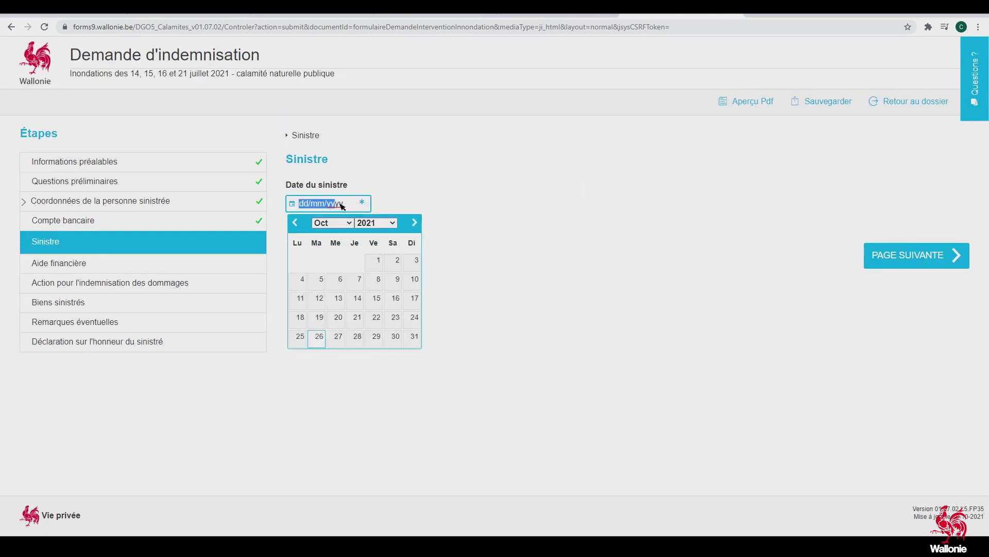
{"action": "type", "text": "14/07/2021"}
{"action": "left_click", "coordinate": [502, 216]}
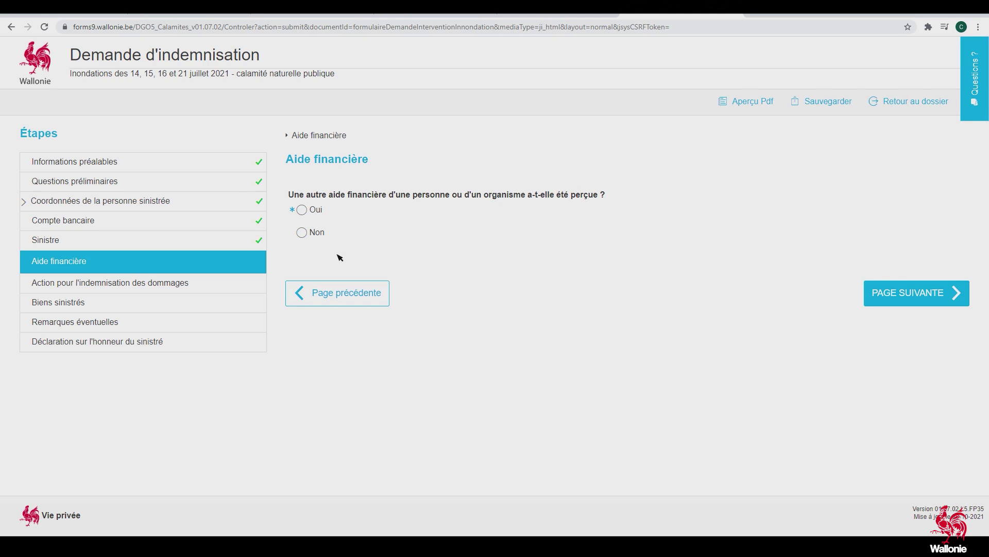
Answer Non to both other financial aid received and court action for damages
{"action": "left_click", "coordinate": [301, 233]}
{"action": "left_click", "coordinate": [892, 298]}
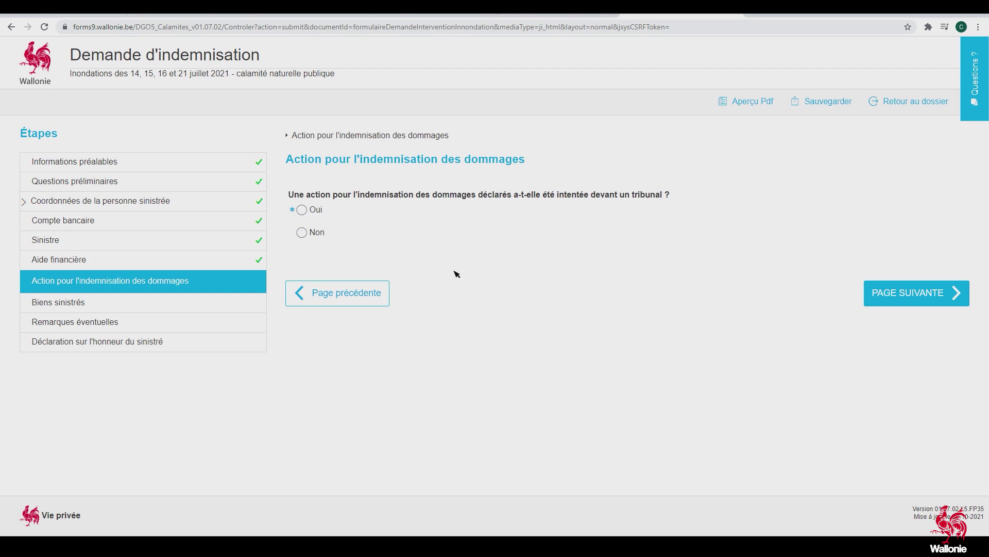
{"action": "left_click", "coordinate": [308, 236]}
{"action": "left_click", "coordinate": [911, 298]}
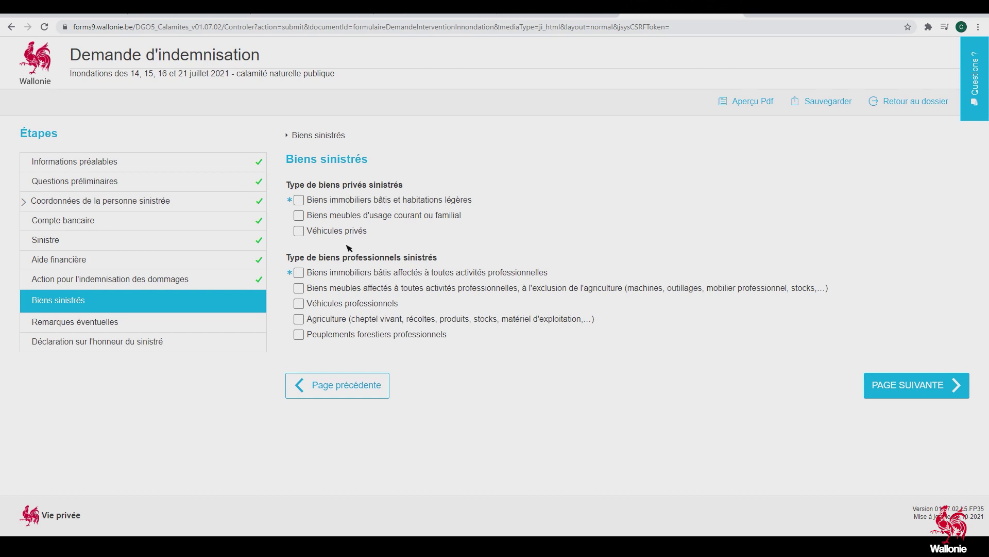
Tick built property and private vehicles as damaged goods, then set Bien n°1 as a built property
{"action": "left_click", "coordinate": [300, 201]}
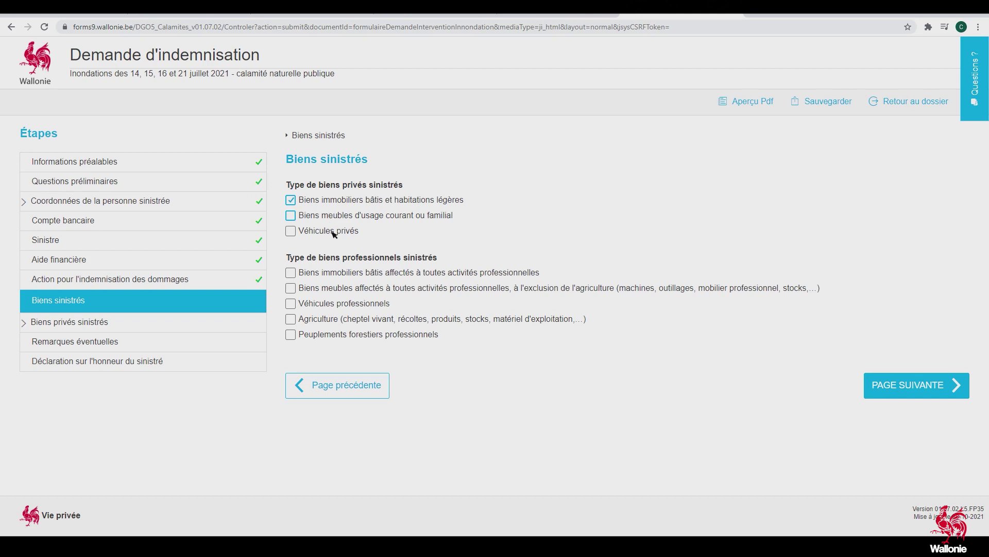
{"action": "left_click", "coordinate": [291, 231]}
{"action": "left_click", "coordinate": [891, 385]}
{"action": "left_click", "coordinate": [297, 209]}
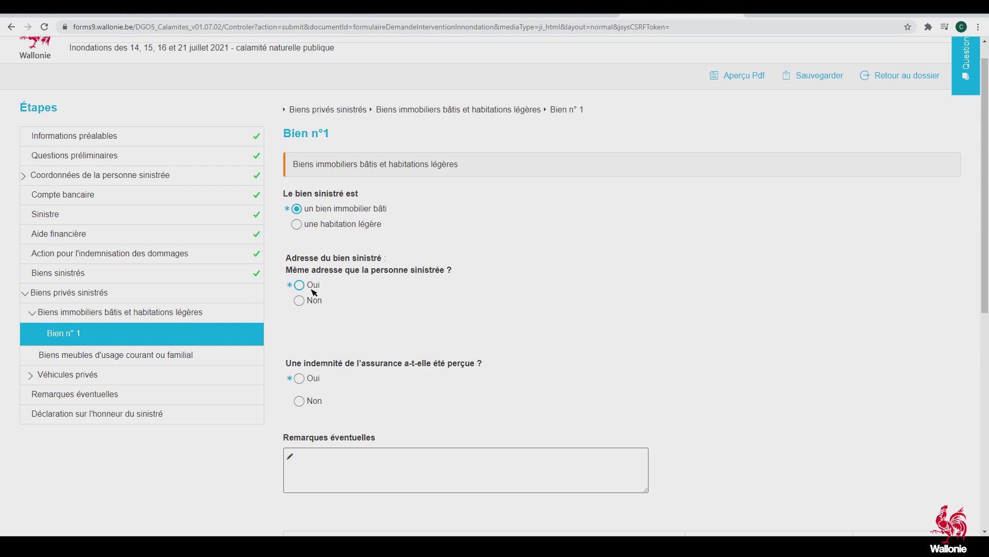
Give Bien n°1 a different address and commit the Carrelage damage estimate
{"action": "left_click", "coordinate": [301, 286]}
{"action": "left_click", "coordinate": [300, 301]}
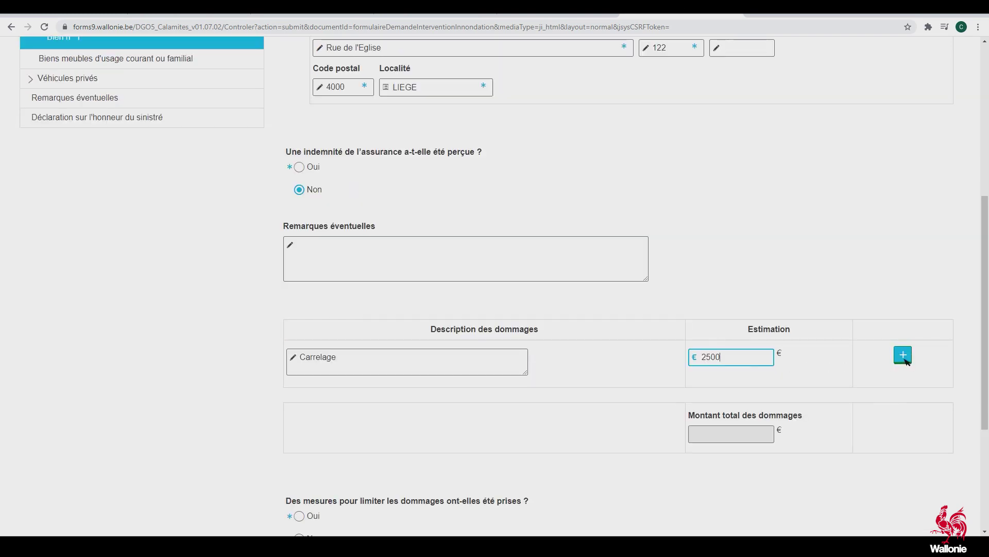
{"action": "left_click", "coordinate": [906, 359]}
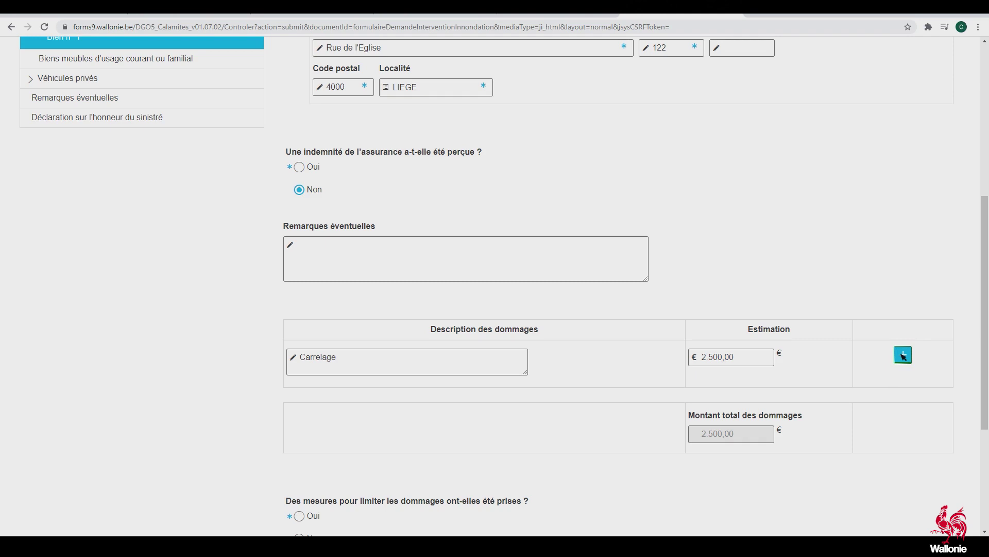
Add damage rows for Parquet (890 €) and Mur du salon (1200 €)
{"action": "left_click", "coordinate": [903, 355]}
{"action": "left_click", "coordinate": [391, 405]}
{"action": "type", "text": "Parquet"}
{"action": "left_click", "coordinate": [721, 405]}
{"action": "type", "text": "890"}
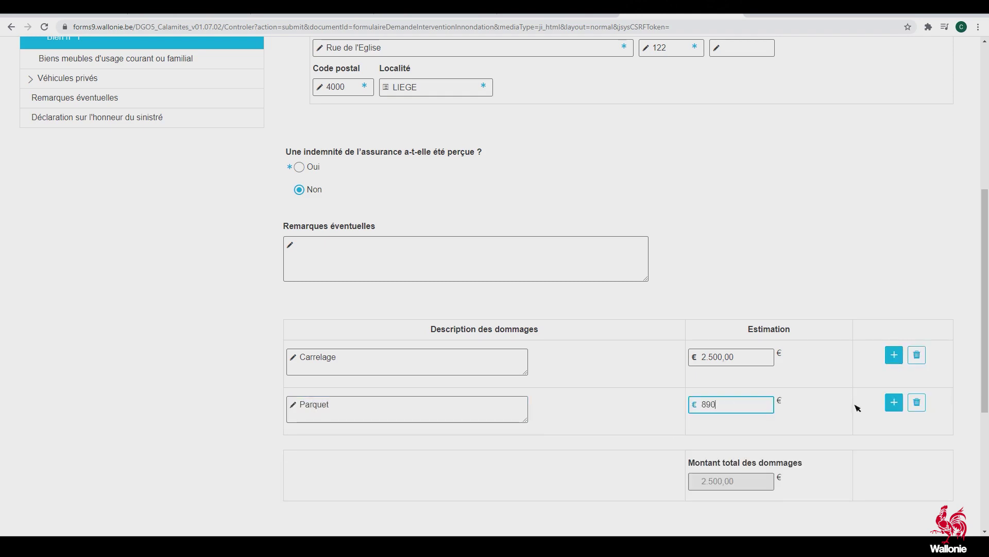
{"action": "left_click", "coordinate": [894, 402]}
{"action": "left_click", "coordinate": [435, 461]}
{"action": "type", "text": "Mur du salon"}
{"action": "left_click", "coordinate": [736, 454]}
{"action": "type", "text": "1200"}
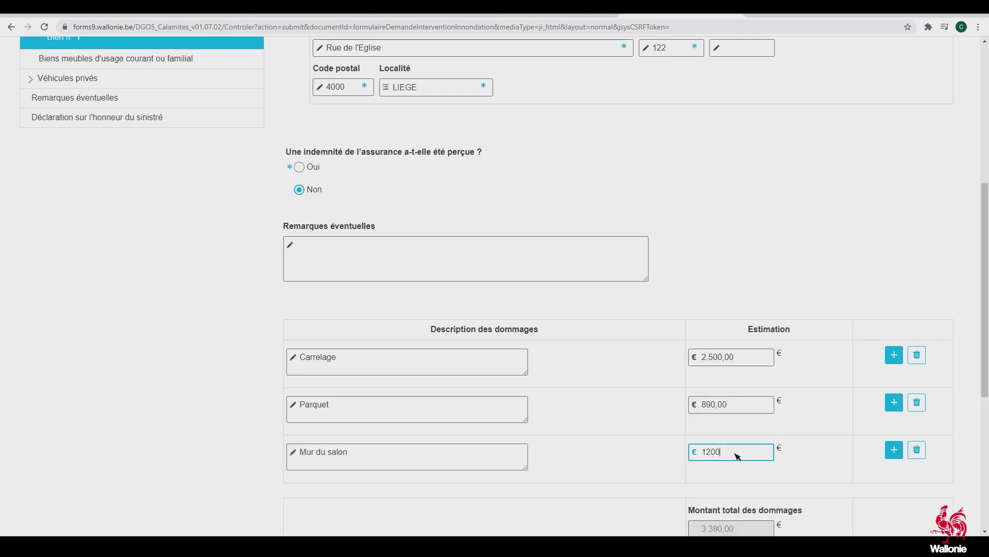
{"action": "scroll", "coordinate": [738, 456], "scroll_direction": "down", "scroll_amount": 1}
Add Porte d'entrée (800 €) and another Carrelage row, bringing the damages total to 5.390,00 €
{"action": "left_click", "coordinate": [894, 398]}
{"action": "left_click", "coordinate": [395, 459]}
{"action": "type", "text": "Porte d'entrée"}
{"action": "left_click", "coordinate": [735, 449]}
{"action": "type", "text": "800"}
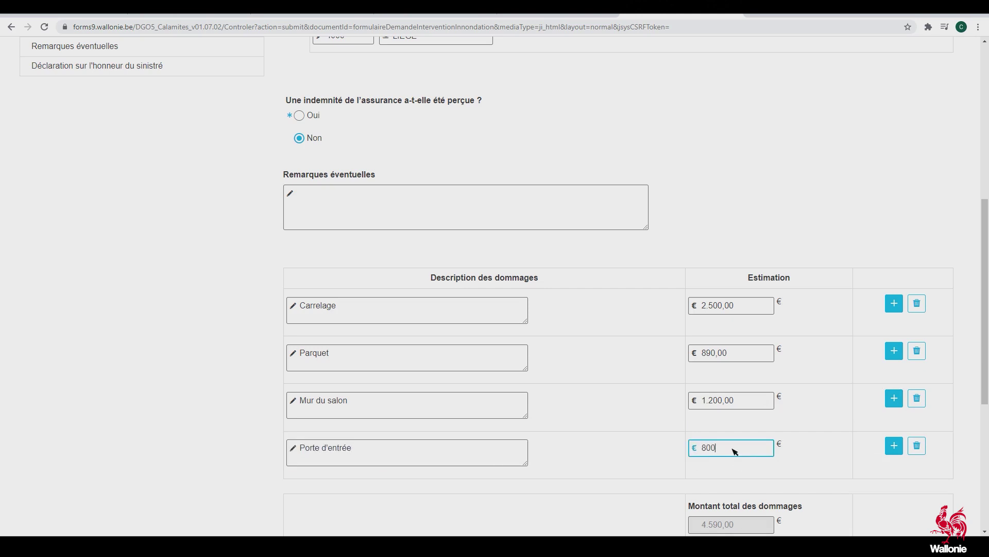
{"action": "scroll", "coordinate": [650, 497], "scroll_direction": "down", "scroll_amount": 1}
{"action": "key", "text": "Tab"}
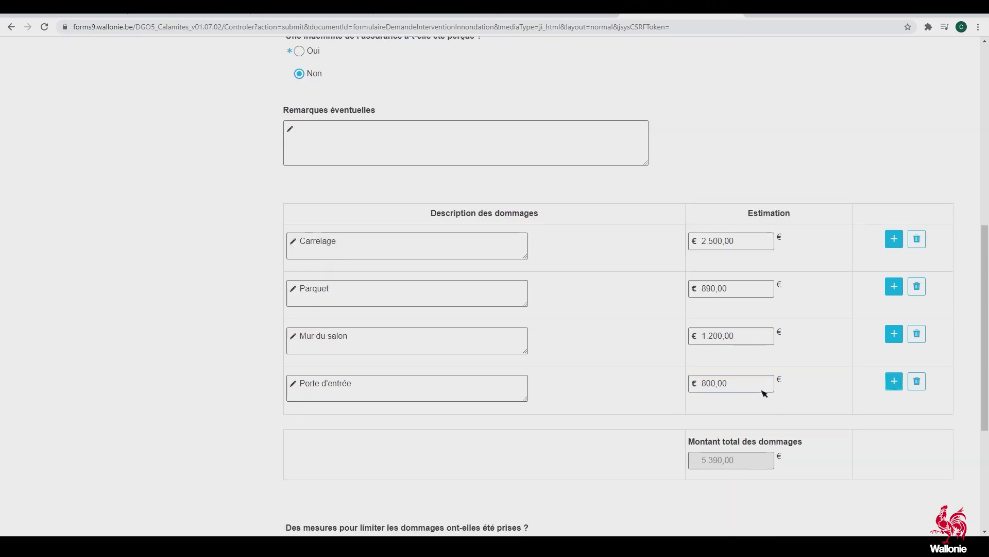
{"action": "left_click", "coordinate": [894, 381]}
{"action": "left_click", "coordinate": [458, 443]}
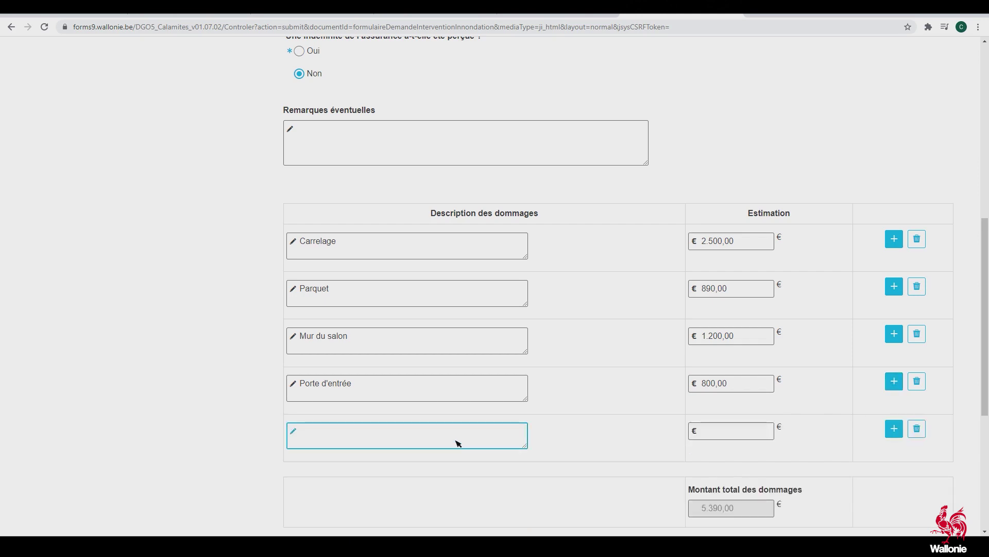
{"action": "type", "text": "Carrelage"}
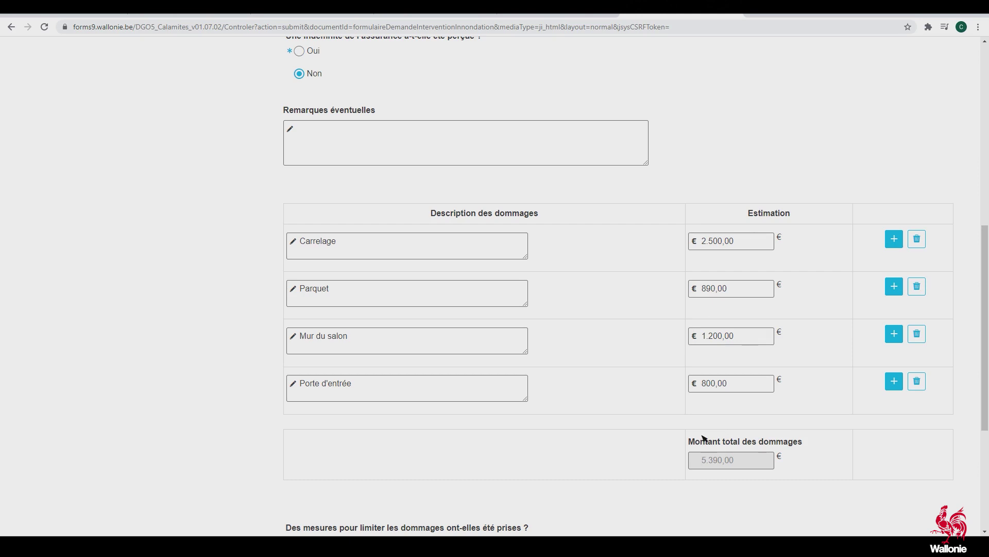
{"action": "scroll", "coordinate": [609, 438], "scroll_direction": "down", "scroll_amount": 3}
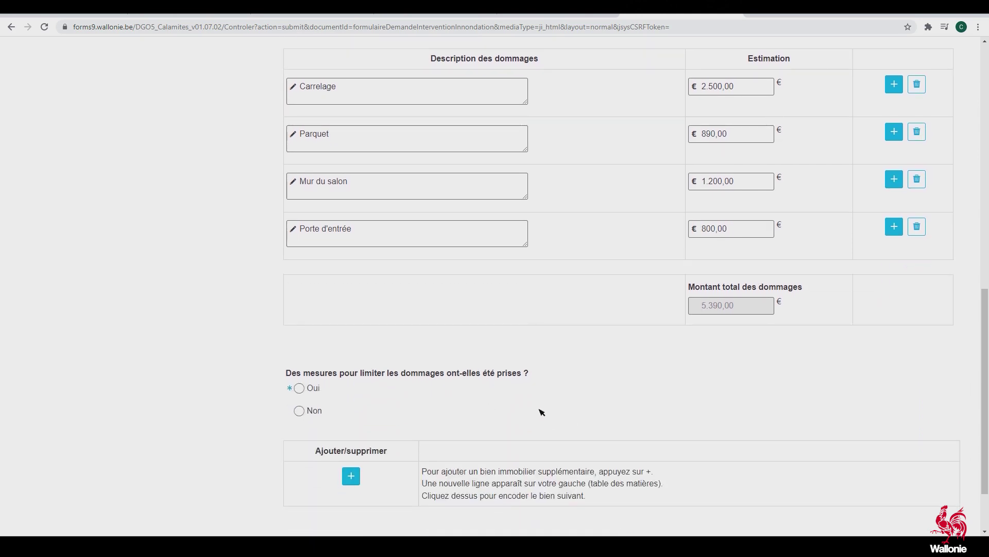
{"action": "scroll", "coordinate": [402, 399], "scroll_direction": "down", "scroll_amount": 2}
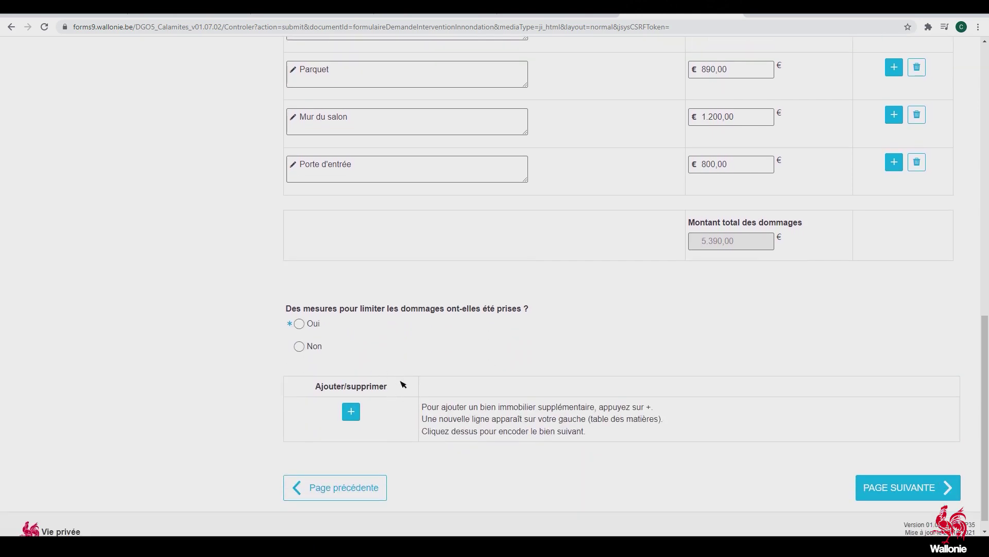
Record the measure 'Achat sac de sable' dated 14/07/2021 with a cost of 100 €
{"action": "left_click", "coordinate": [299, 324]}
{"action": "scroll", "coordinate": [418, 340], "scroll_direction": "down", "scroll_amount": 2}
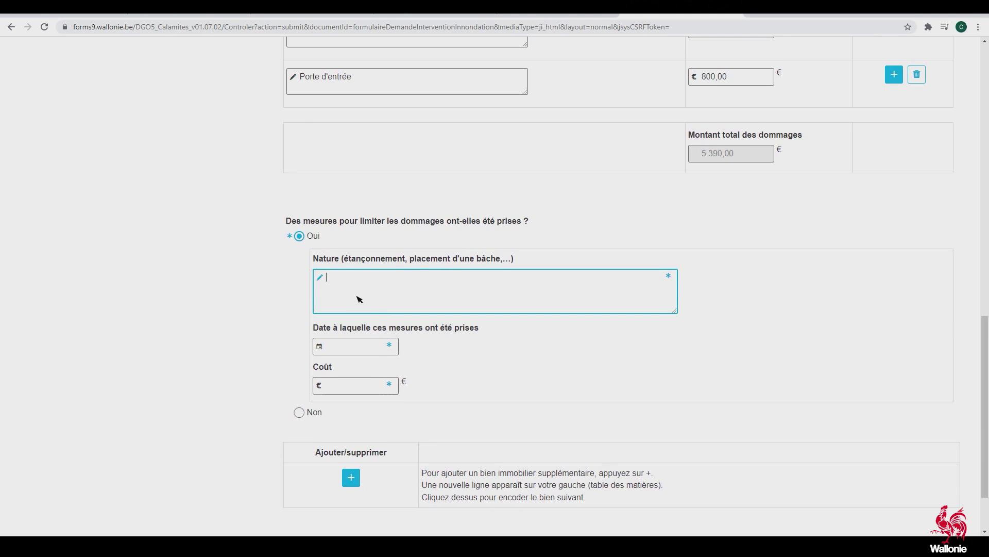
{"action": "type", "text": "chat sac de sable"}
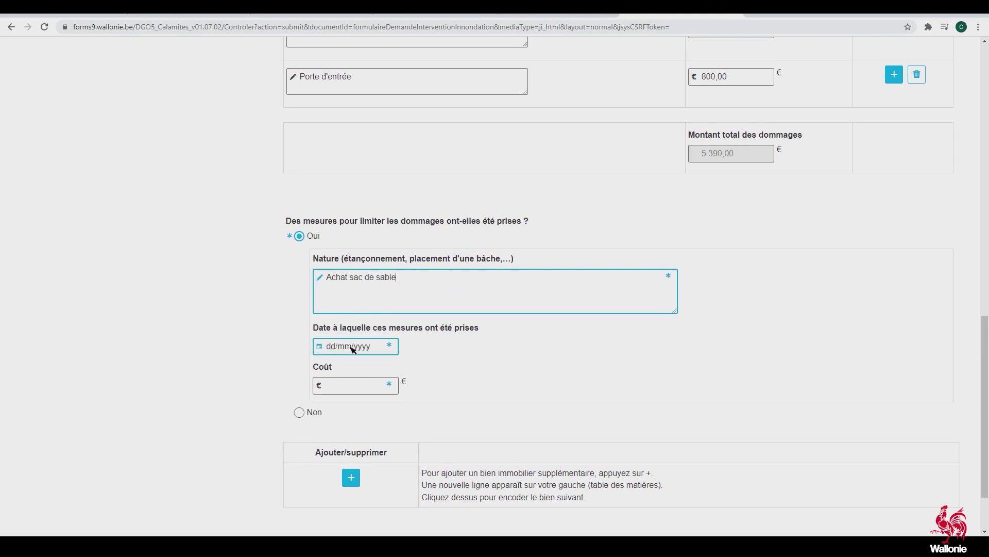
{"action": "left_click", "coordinate": [350, 347]}
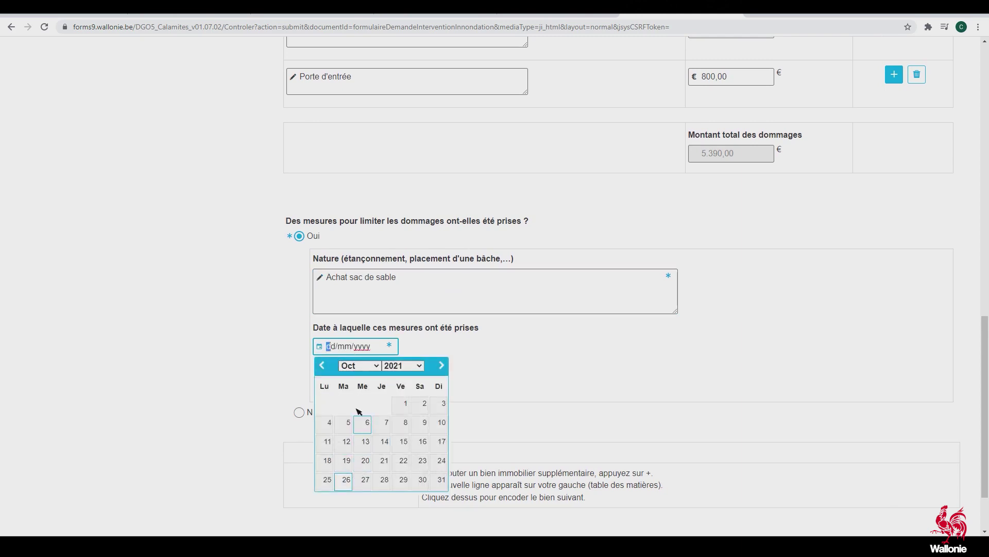
{"action": "type", "text": "14/07/2021"}
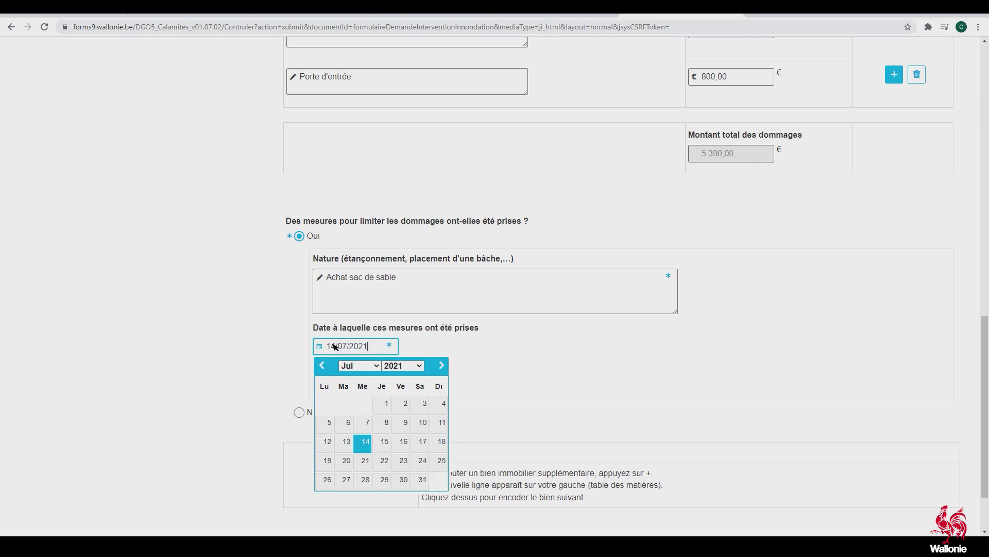
{"action": "left_click", "coordinate": [365, 441]}
{"action": "left_click", "coordinate": [340, 386]}
{"action": "type", "text": "100"}
{"action": "left_click", "coordinate": [464, 366]}
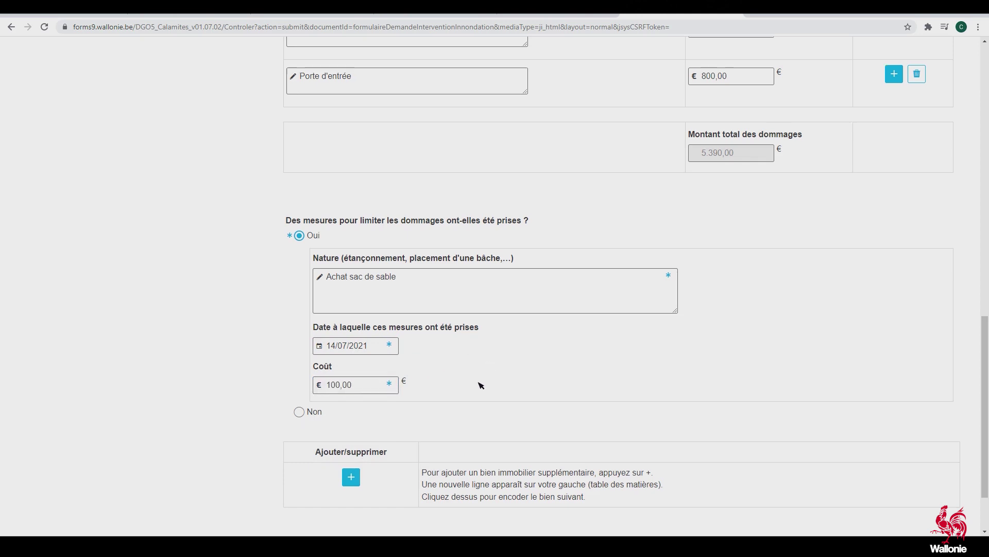
{"action": "scroll", "coordinate": [479, 385], "scroll_direction": "down", "scroll_amount": 2}
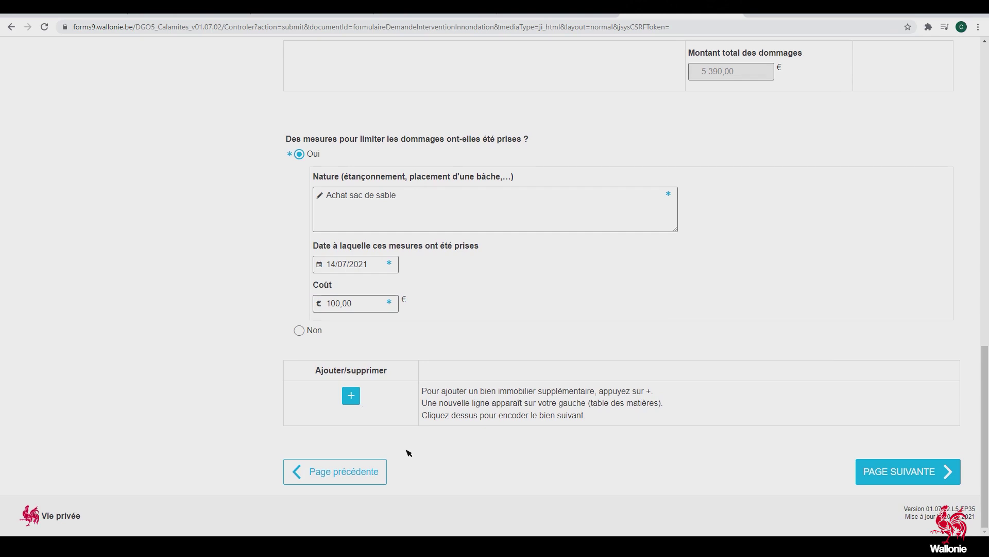
Go to the 'Biens meubles d'usage courant ou familial' damages page from the Étapes sidebar
{"action": "left_click", "coordinate": [898, 472]}
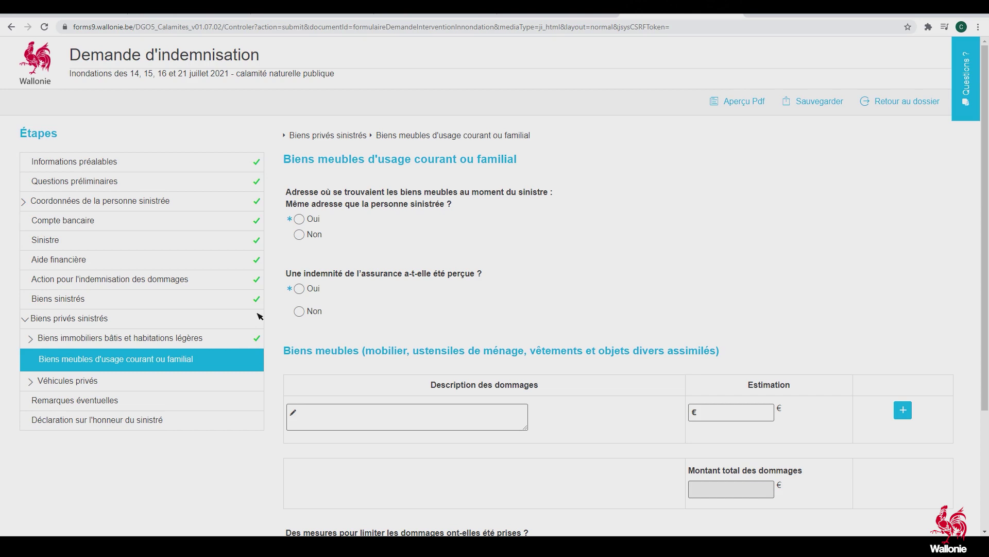
{"action": "left_click", "coordinate": [72, 380]}
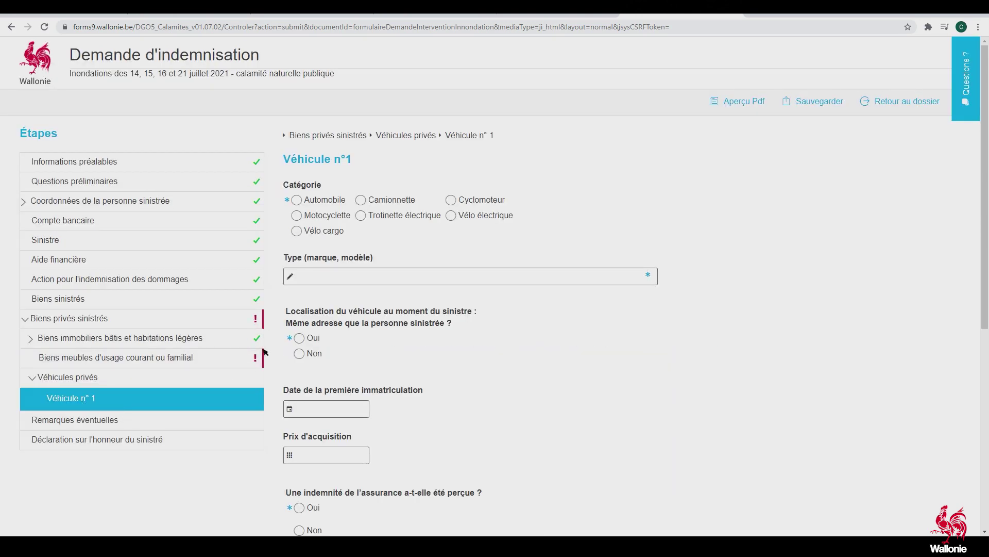
{"action": "left_click", "coordinate": [135, 359]}
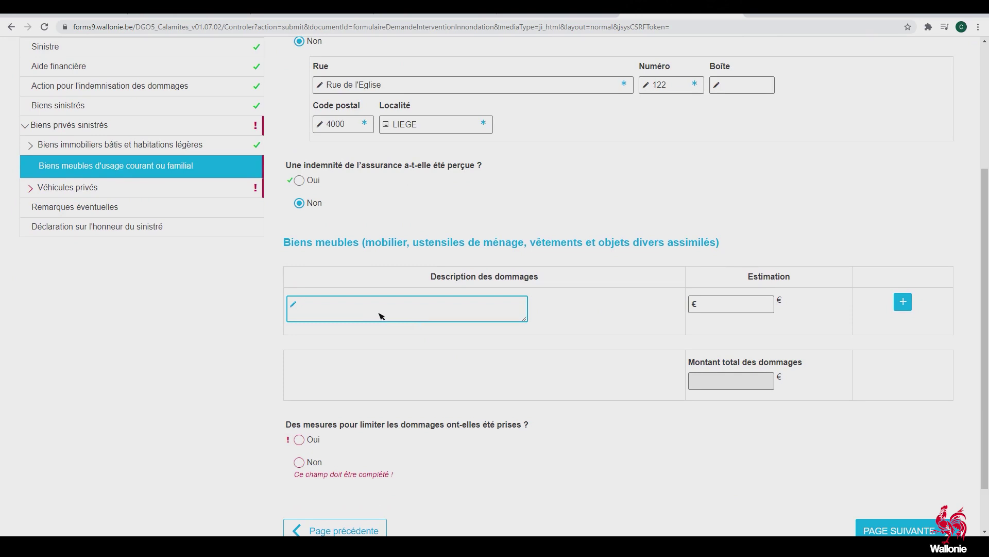
Add damage rows for Table de salon at 500 € and 6 chaises at 600 €
{"action": "type", "text": "Table de salon"}
{"action": "key", "text": "Tab"}
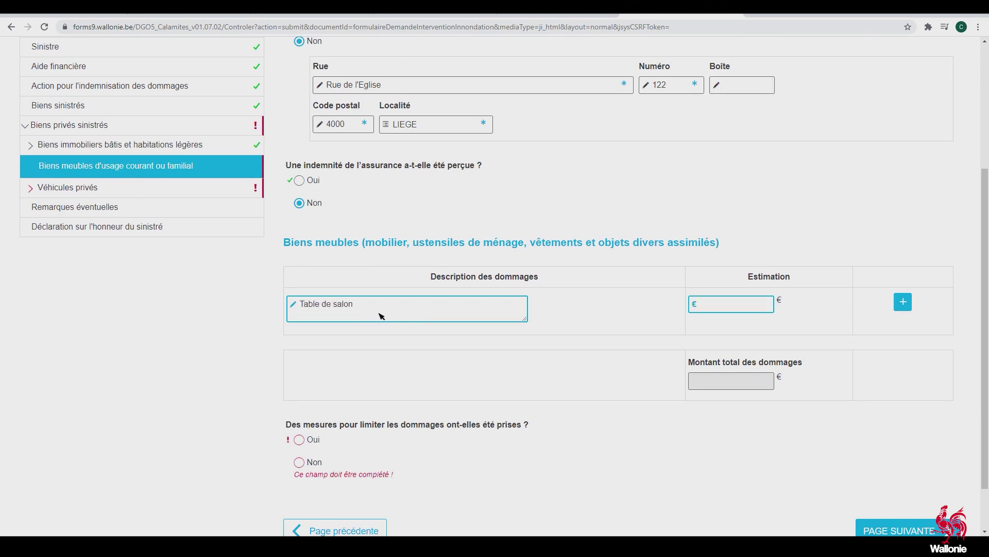
{"action": "type", "text": "500"}
{"action": "key", "text": "Tab"}
{"action": "key", "text": "Return"}
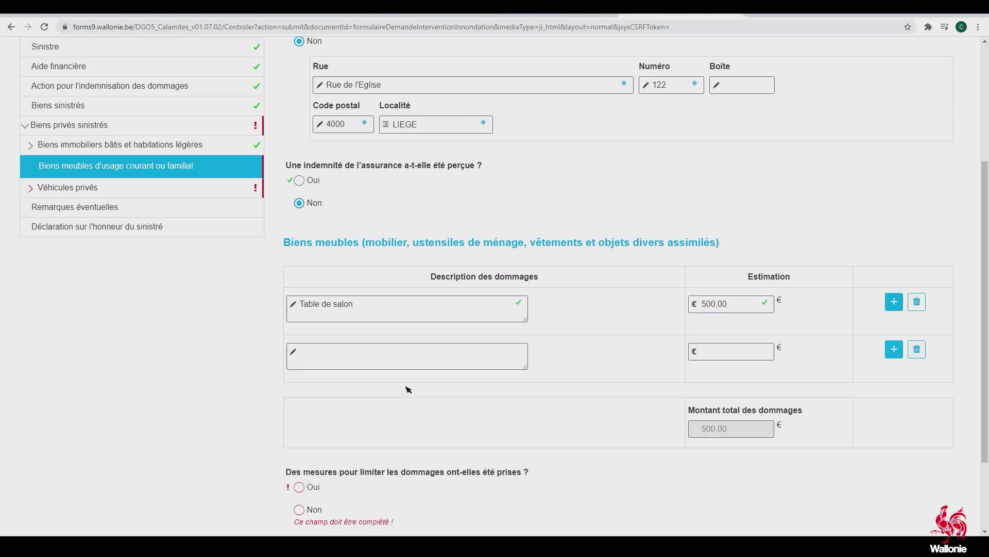
{"action": "type", "text": "6 chaises"}
{"action": "key", "text": "Tab"}
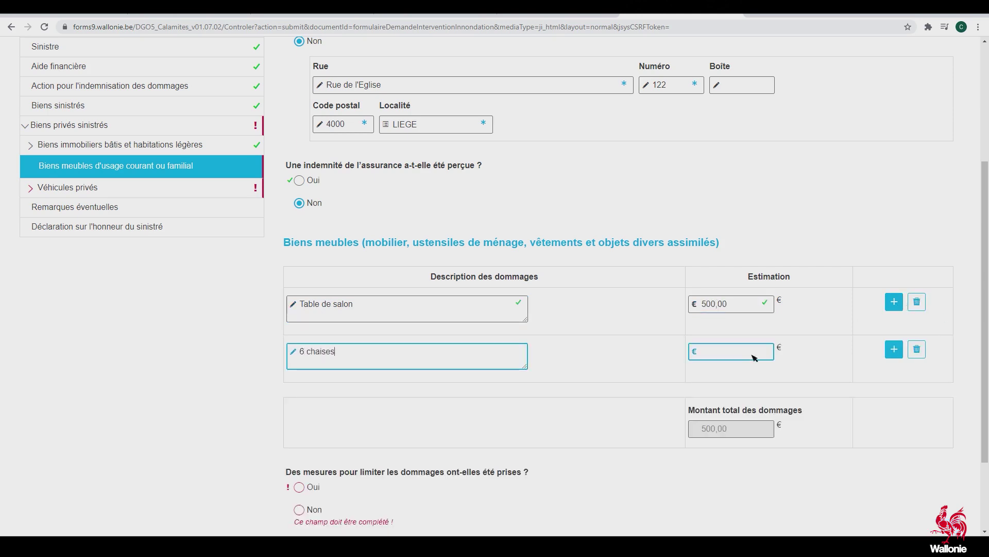
{"action": "type", "text": "600"}
{"action": "key", "text": "Tab"}
{"action": "key", "text": "Return"}
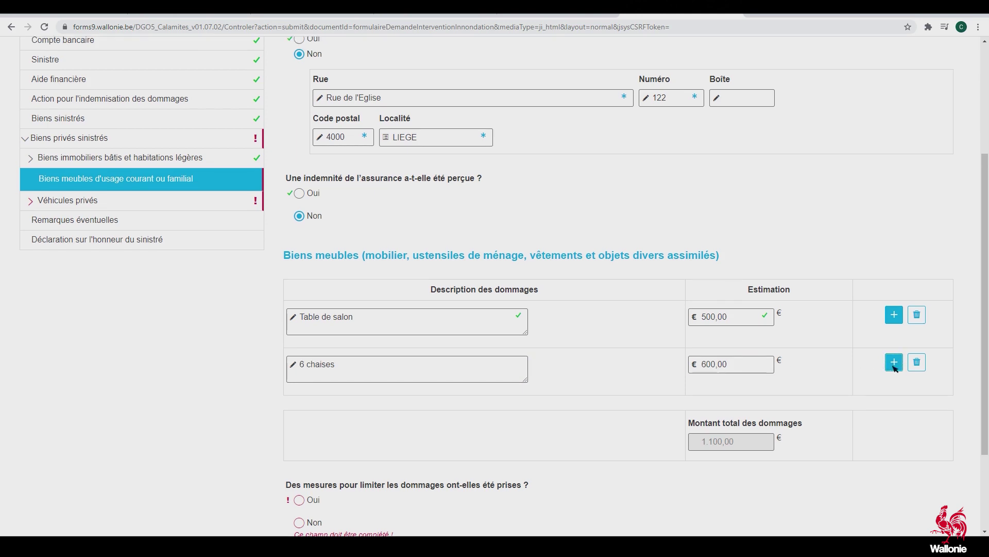
Add damage rows for Canapé at 500 €, Tapis at 150 € and Meuble TV at 200 €
{"action": "type", "text": "Canapé"}
{"action": "key", "text": "Tab"}
{"action": "type", "text": "500"}
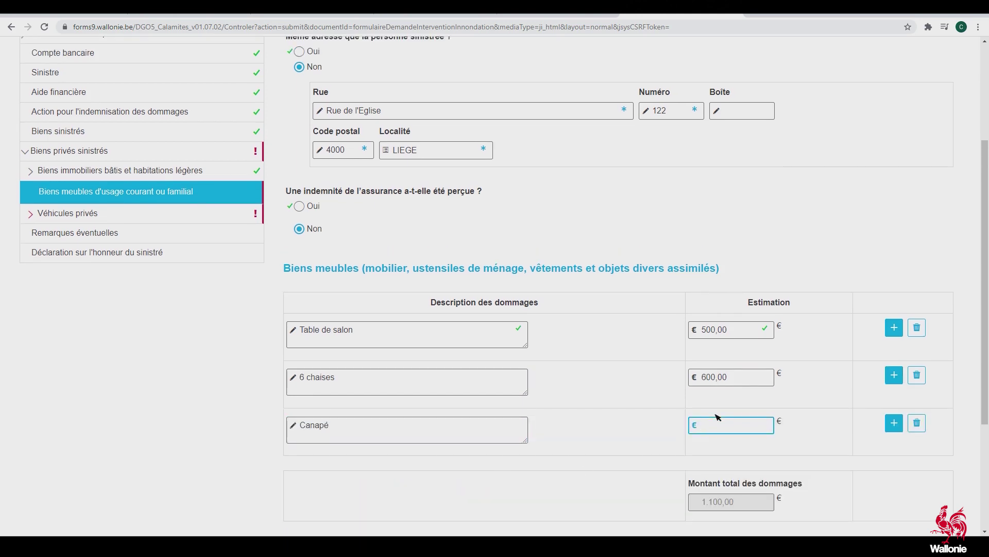
{"action": "left_click", "coordinate": [899, 424]}
{"action": "scroll", "coordinate": [367, 370], "scroll_direction": "down", "scroll_amount": 2}
{"action": "type", "text": "Tapis"}
{"action": "key", "text": "Tab"}
{"action": "type", "text": "150"}
{"action": "left_click", "coordinate": [894, 380]}
{"action": "type", "text": "Meuble TV"}
{"action": "key", "text": "Tab"}
{"action": "type", "text": "200"}
{"action": "key", "text": "Tab"}
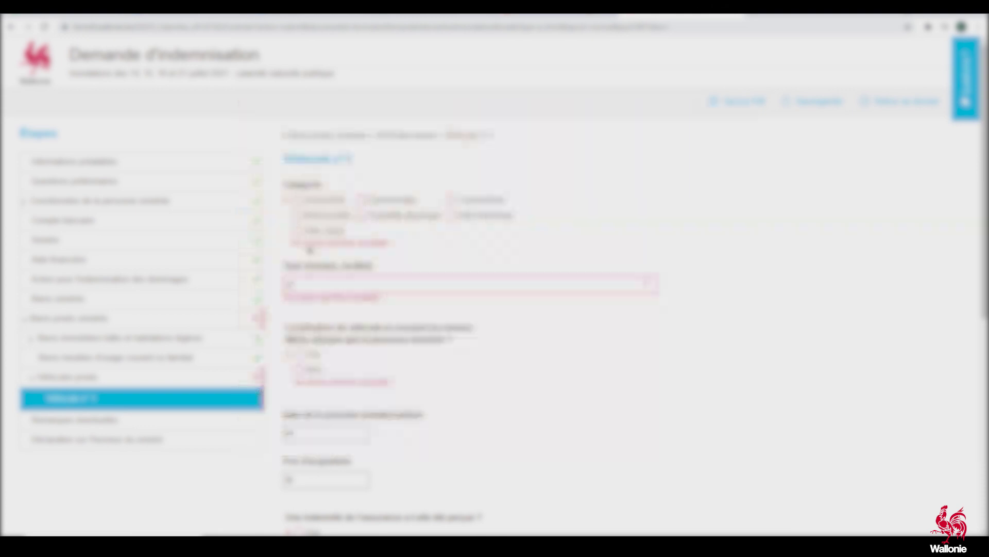
Record an Automobile, VW Caddy, kept at the claimant's address, first registered 01/04/2018
{"action": "left_click", "coordinate": [296, 200]}
{"action": "left_click", "coordinate": [327, 276]}
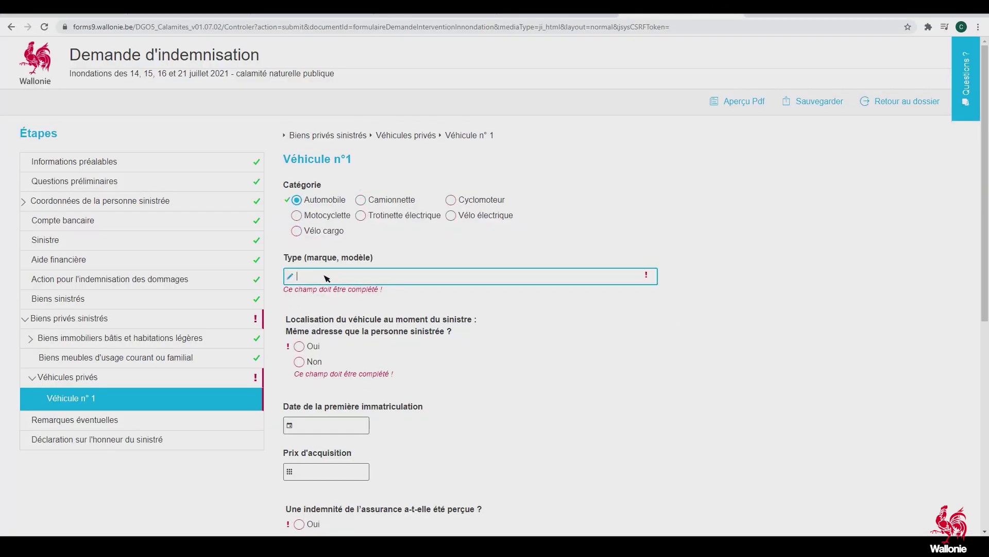
{"action": "type", "text": "VW Caddy"}
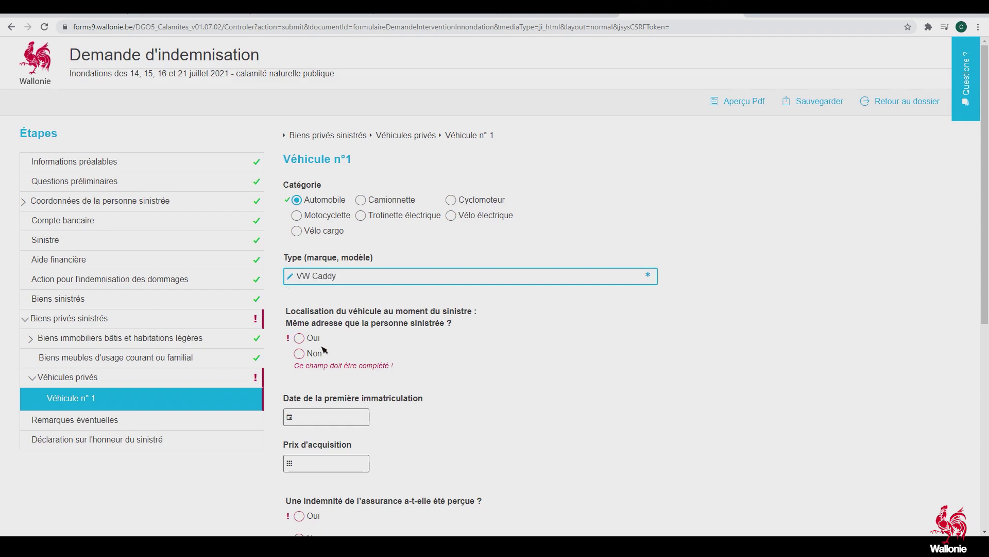
{"action": "left_click", "coordinate": [300, 338]}
{"action": "scroll", "coordinate": [309, 356], "scroll_direction": "down", "scroll_amount": 2}
{"action": "left_click", "coordinate": [318, 333]}
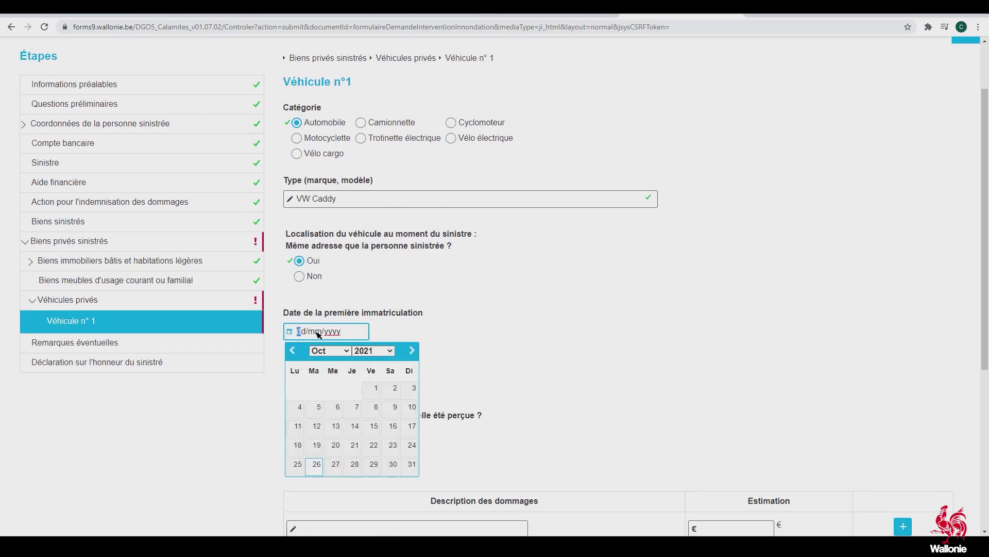
{"action": "type", "text": "01/04/2018"}
Enter a purchase price of 12000 and answer Non to an insurance payout
{"action": "scroll", "coordinate": [347, 345], "scroll_direction": "down", "scroll_amount": 1}
{"action": "left_click", "coordinate": [316, 341]}
{"action": "type", "text": "12000"}
{"action": "scroll", "coordinate": [376, 376], "scroll_direction": "down", "scroll_amount": 2}
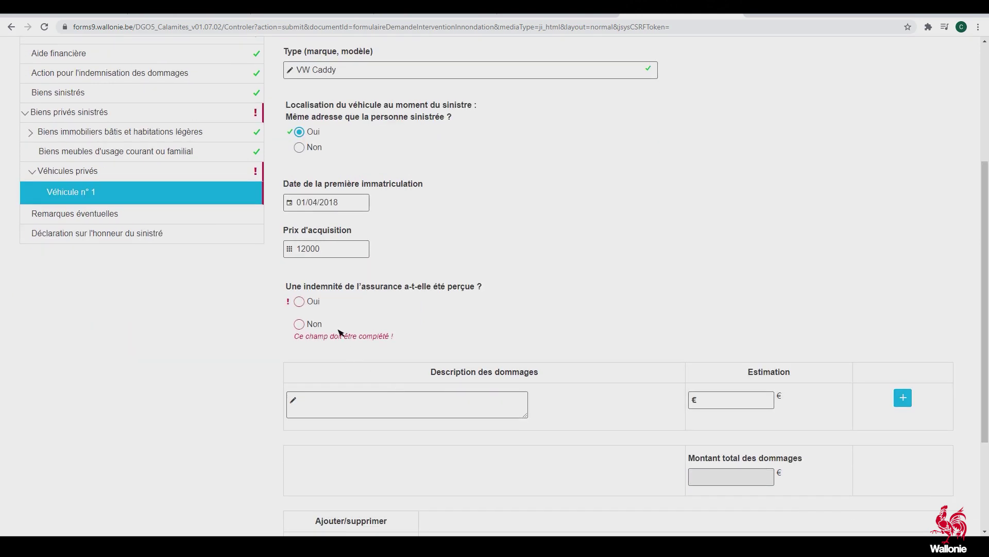
{"action": "left_click", "coordinate": [307, 329]}
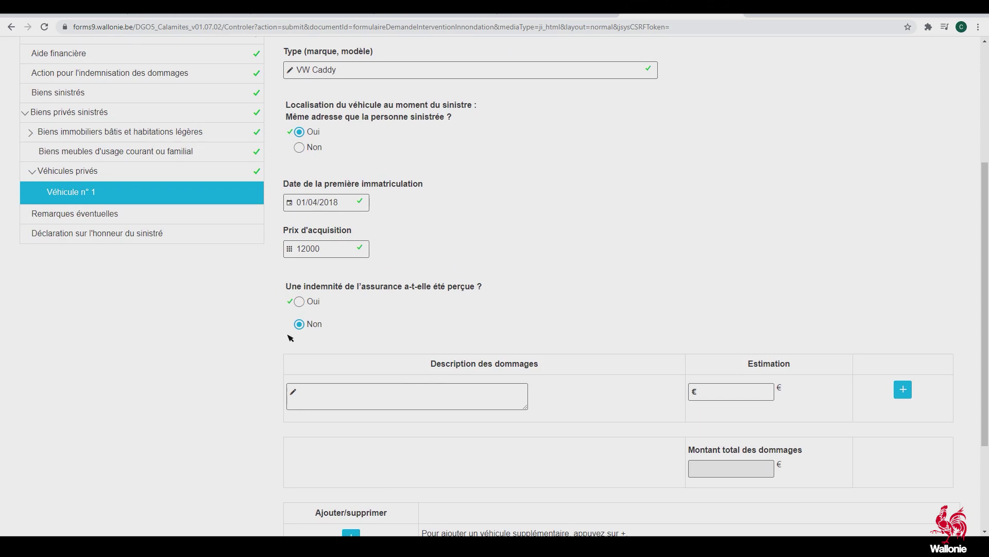
{"action": "scroll", "coordinate": [462, 306], "scroll_direction": "down", "scroll_amount": 1}
Describe the damage as 'Voiture complètement inondée' with a 10.000,00 € estimate
{"action": "left_click", "coordinate": [340, 340]}
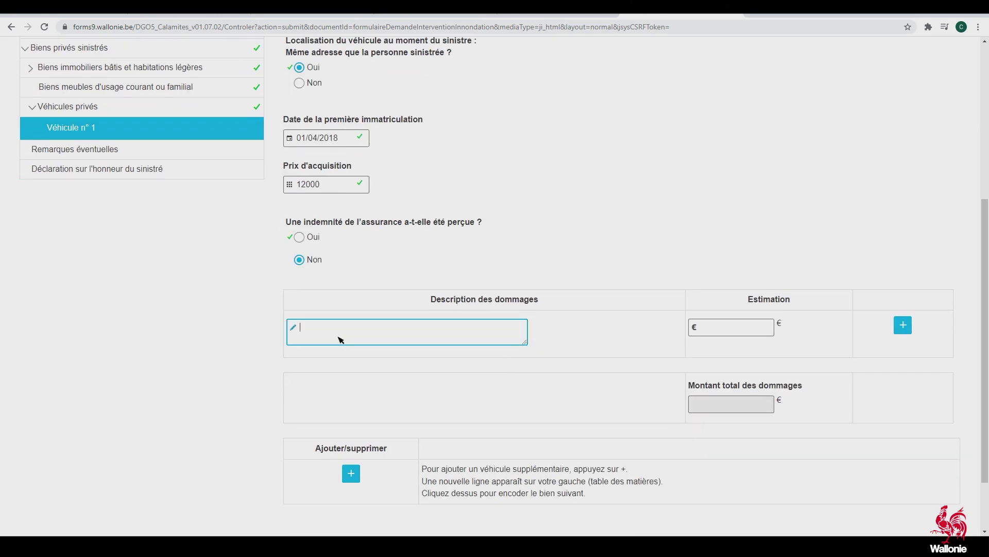
{"action": "type", "text": "Voiture complètement inondée"}
{"action": "left_click", "coordinate": [734, 335]}
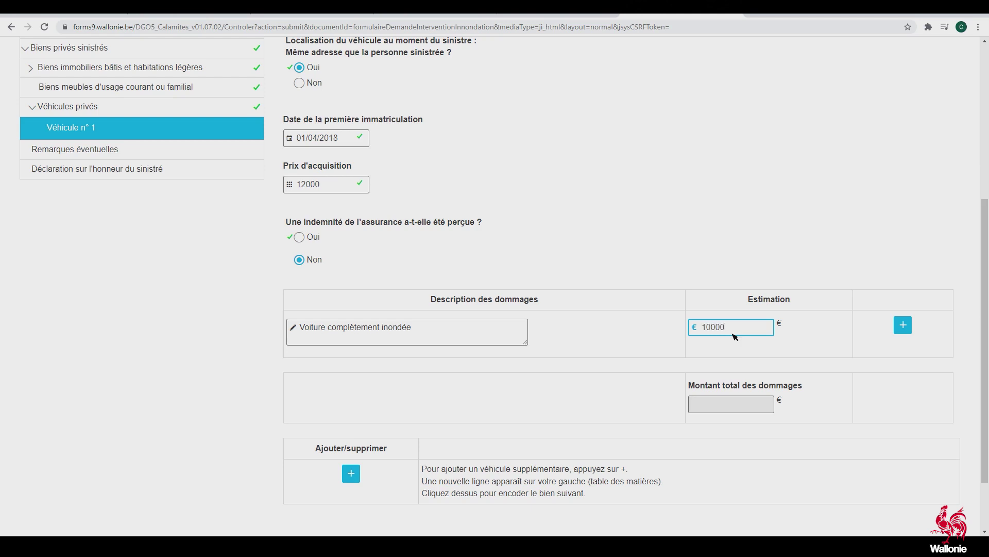
{"action": "left_click", "coordinate": [717, 403]}
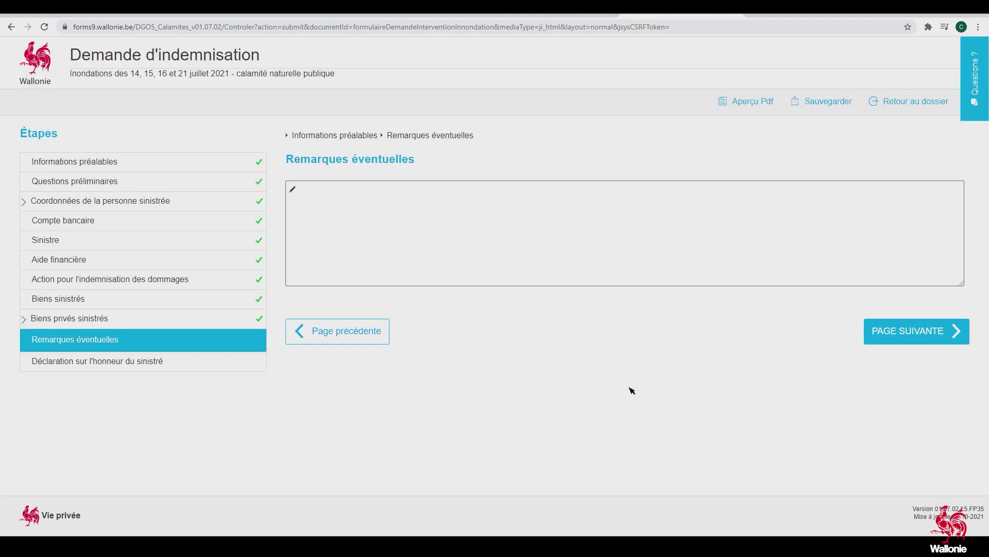
{"action": "left_click", "coordinate": [448, 239]}
Write the remark 'Actuellement, je réside chez ma sœur.' with her street address, then continue
{"action": "type", "text": "A"}
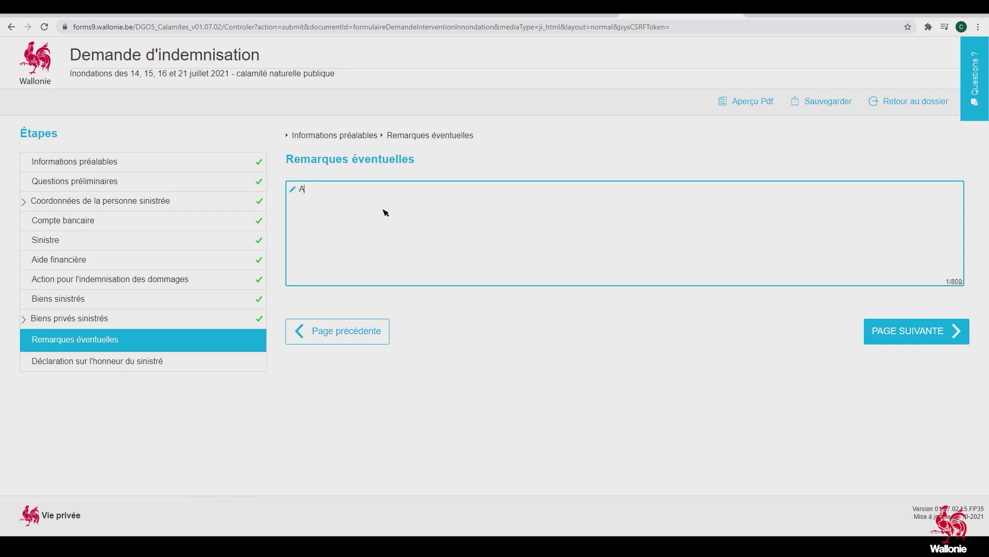
{"action": "type", "text": "ctuellement, je réside chez ma soeur: Adresse"}
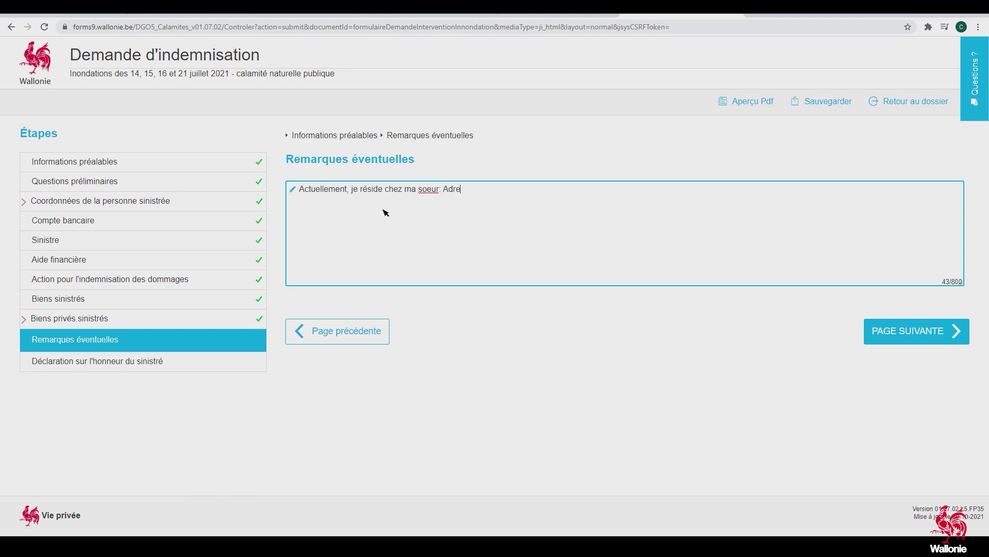
{"action": "key", "text": "BackSpace"}
{"action": "key", "text": "BackSpace"}
{"action": "type", "text": "."}
{"action": "key", "text": "Return"}
{"action": "right_click", "coordinate": [428, 192]}
{"action": "left_click", "coordinate": [448, 200]}
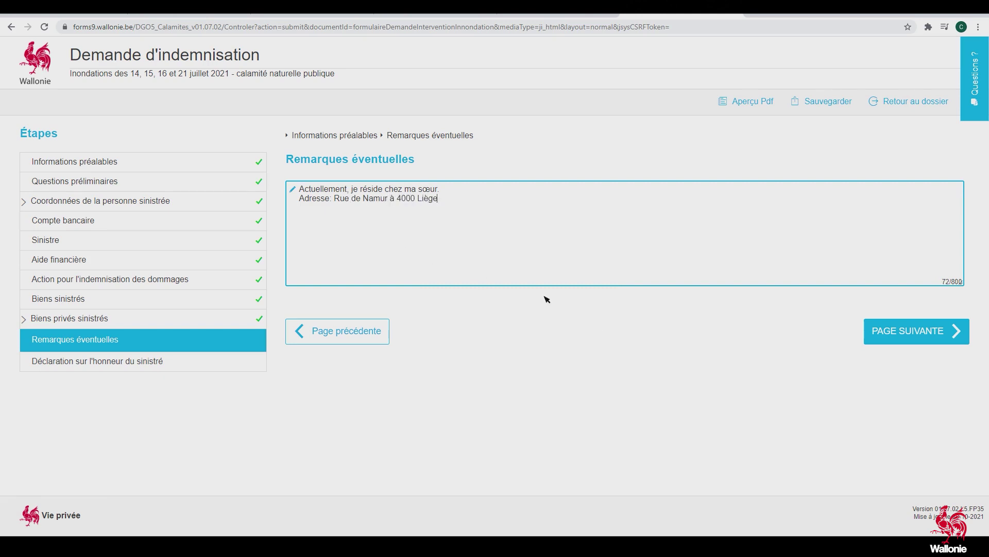
{"action": "left_click", "coordinate": [387, 198]}
{"action": "left_click", "coordinate": [918, 333]}
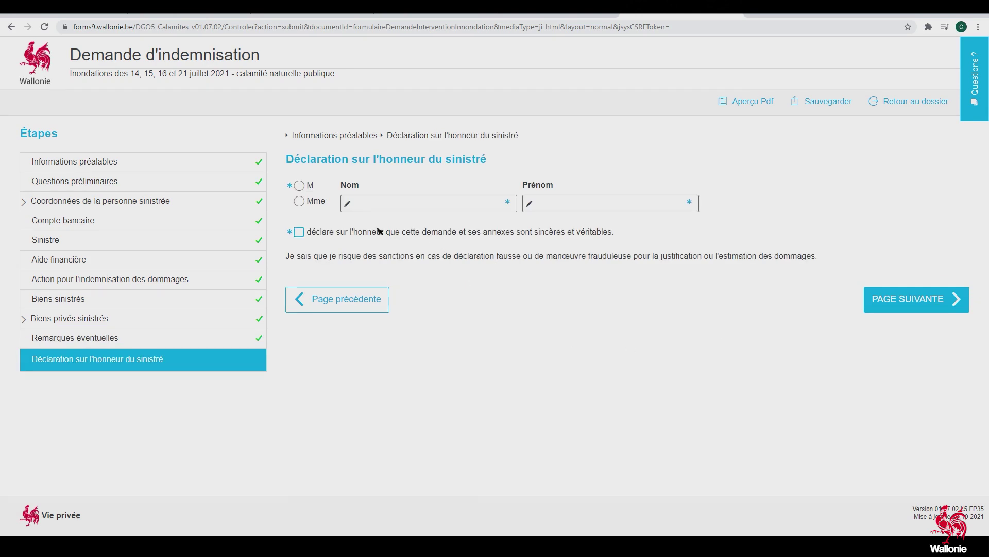
Select title M., enter the claimant's surname and first name, and tick the honour declaration
{"action": "left_click", "coordinate": [299, 186]}
{"action": "left_click", "coordinate": [377, 208]}
{"action": "key", "text": "Tab"}
{"action": "left_click", "coordinate": [300, 232]}
{"action": "left_click", "coordinate": [895, 305]}
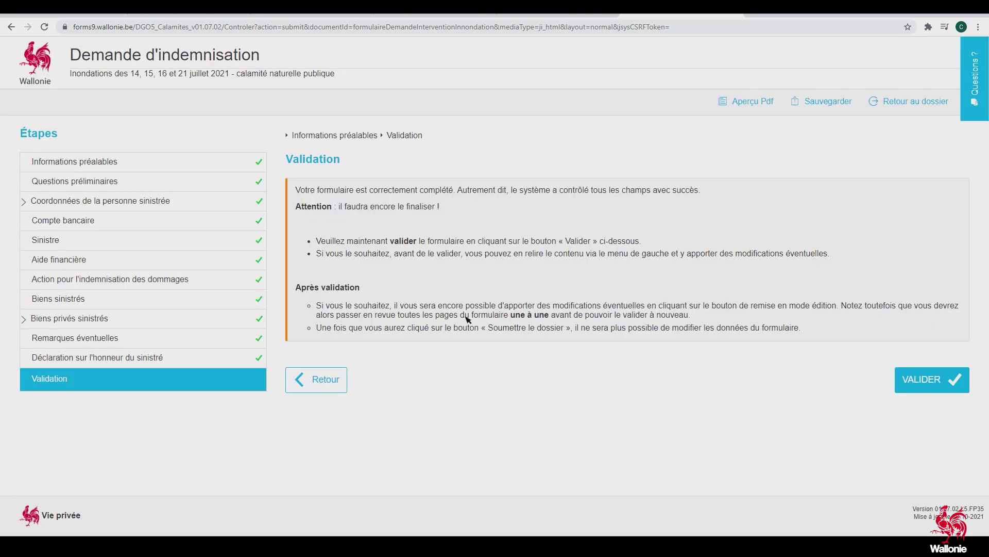